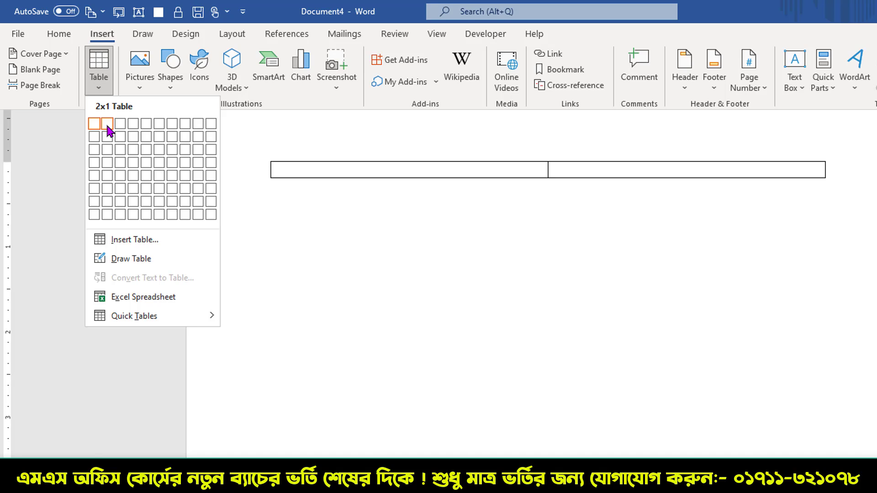
- Insert a table with two columns and one row, and nest a table of 5 columns and 10 rows in its left cell
click(108, 124)
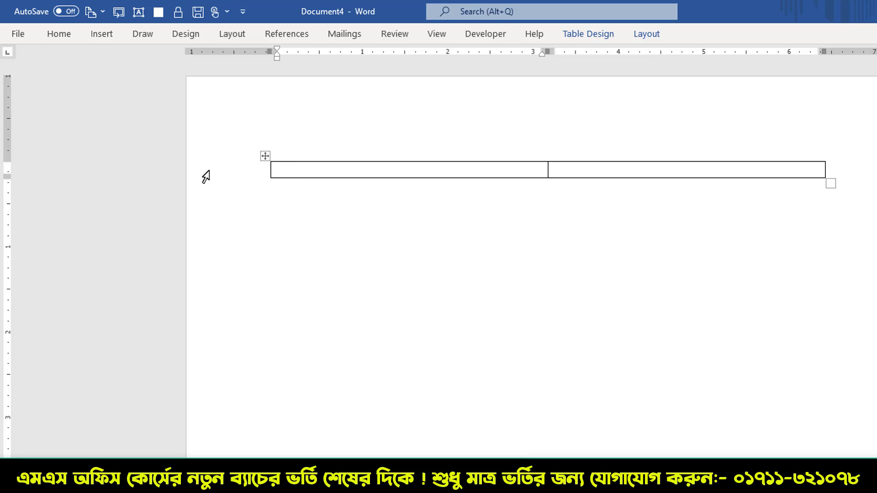
click(102, 35)
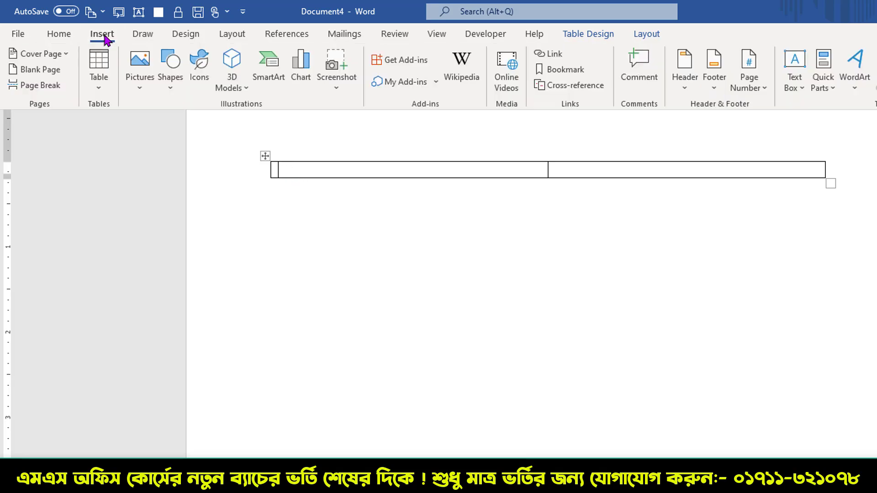
click(96, 70)
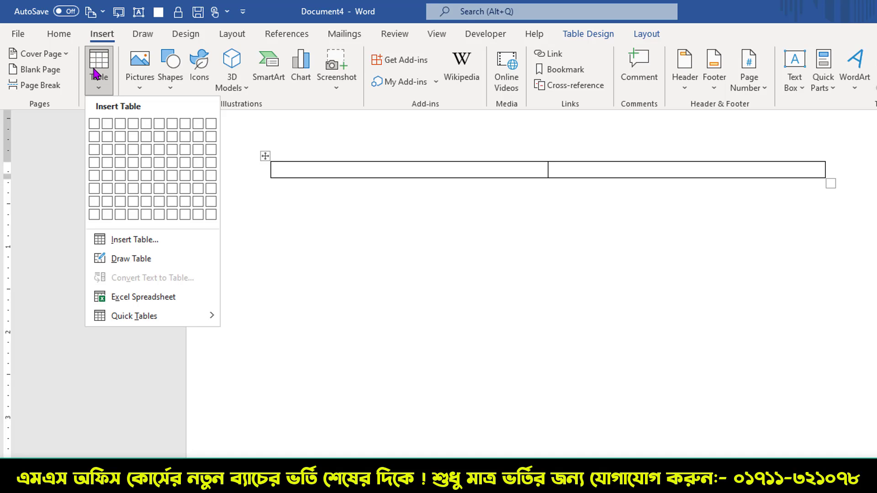
click(120, 240)
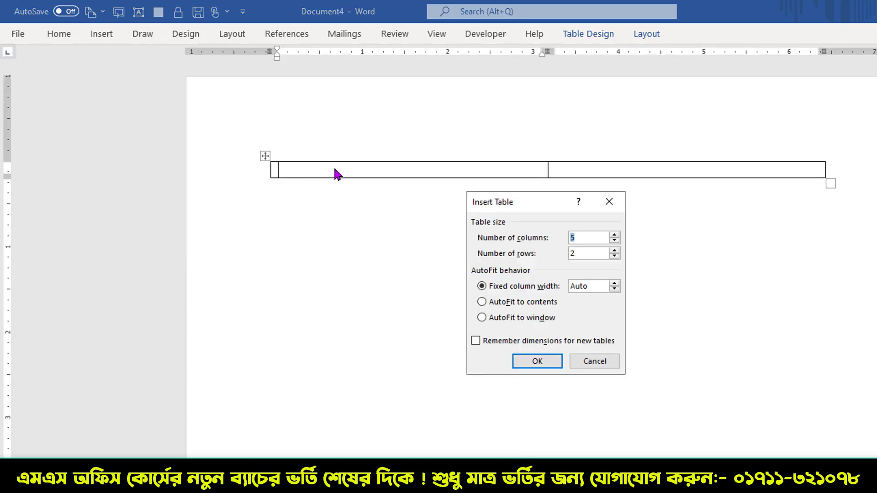
drag(542, 201, 424, 213)
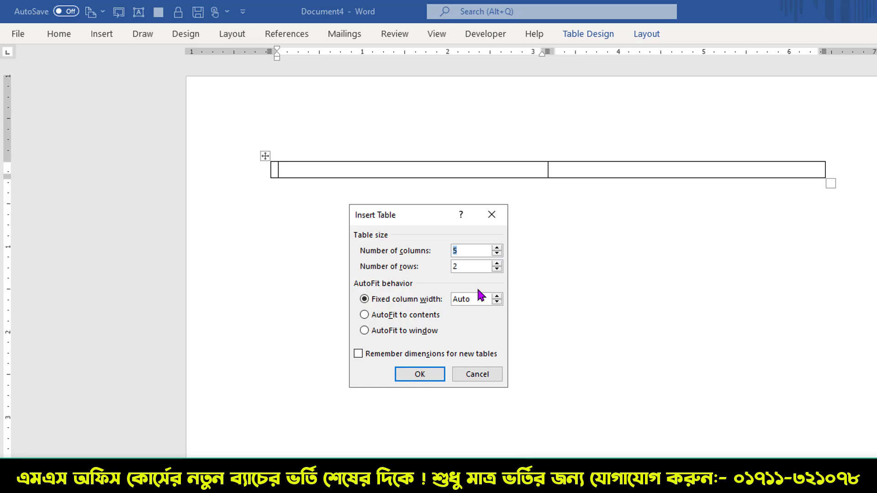
key(Tab)
click(419, 373)
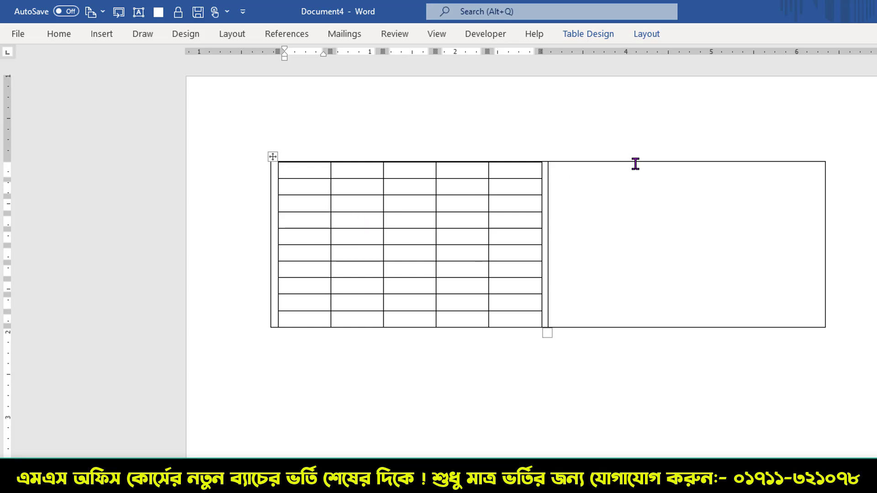
- Insert a nested table of 5 columns and 12 rows in the right cell of the outer table
click(609, 178)
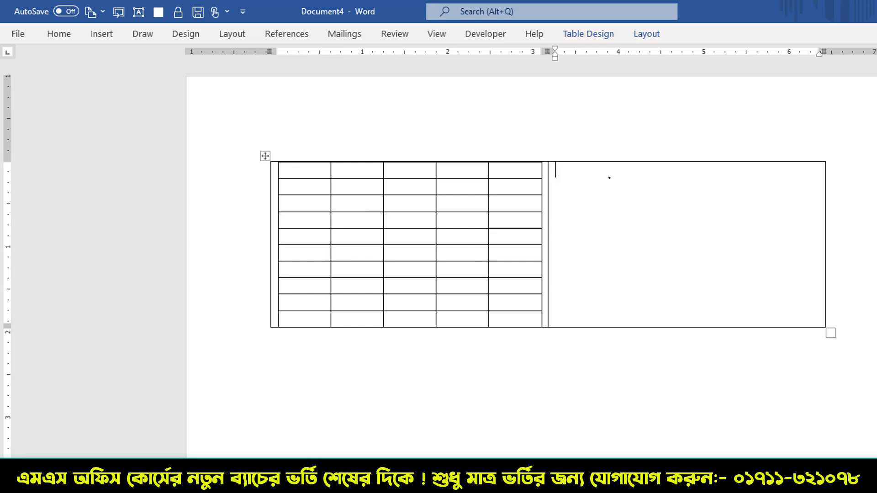
click(101, 34)
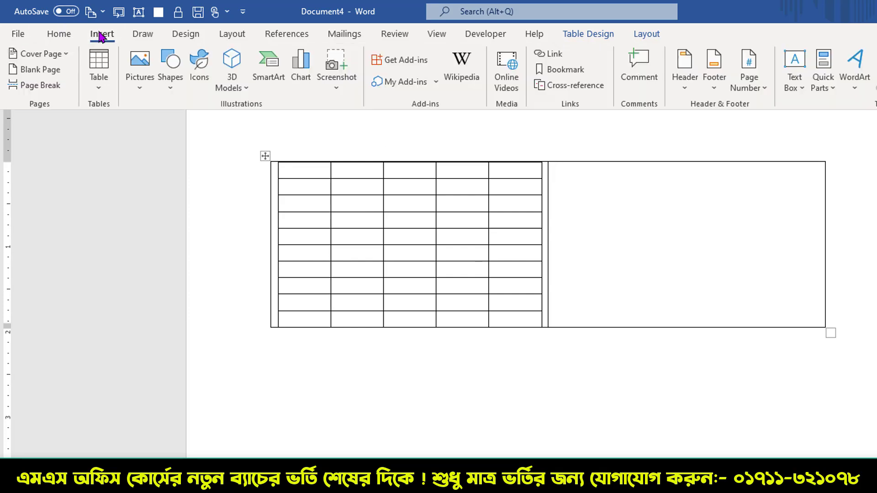
click(98, 59)
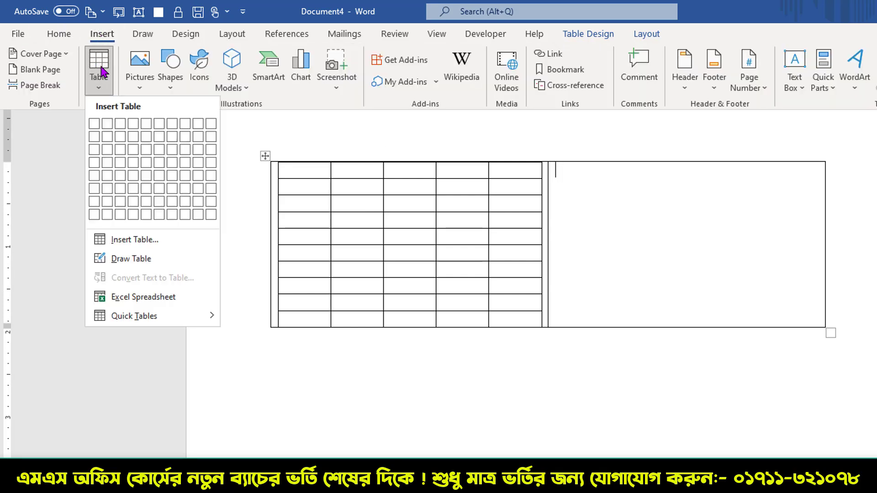
click(144, 241)
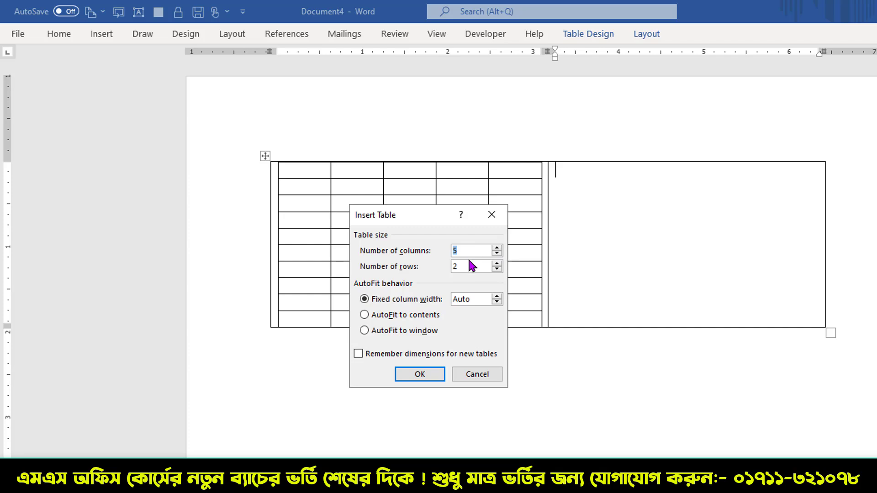
double_click(456, 266)
text(12)
click(423, 375)
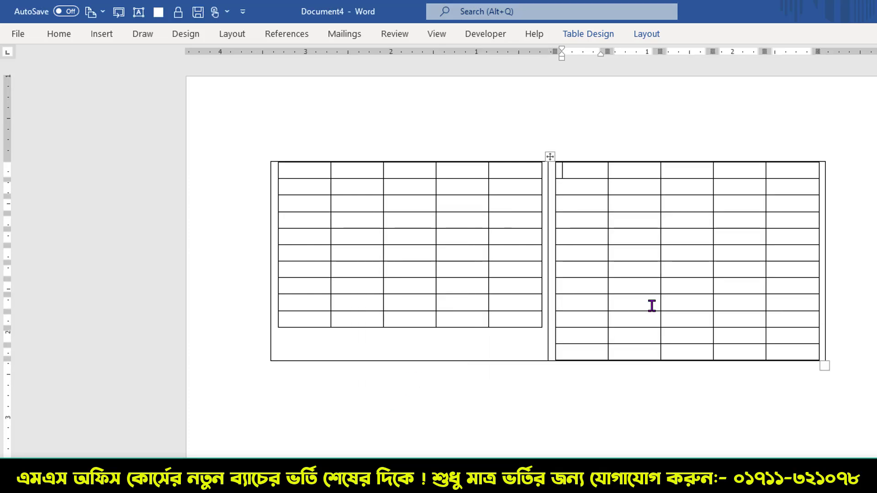
- Select the whole outer table and remove its borders, using No Border
mouse_move(549, 303)
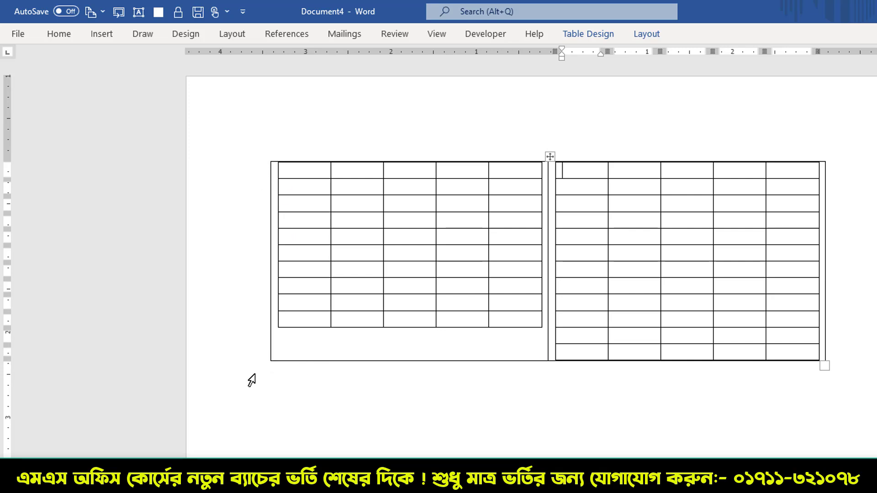
click(264, 156)
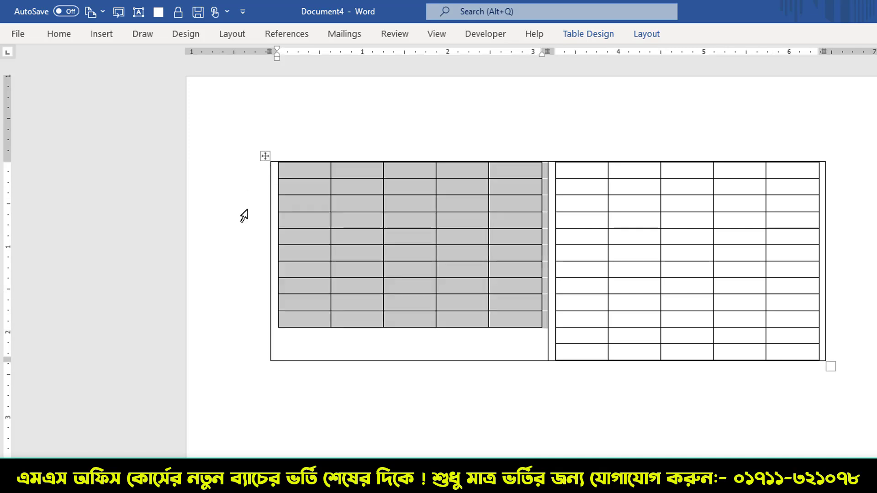
click(264, 157)
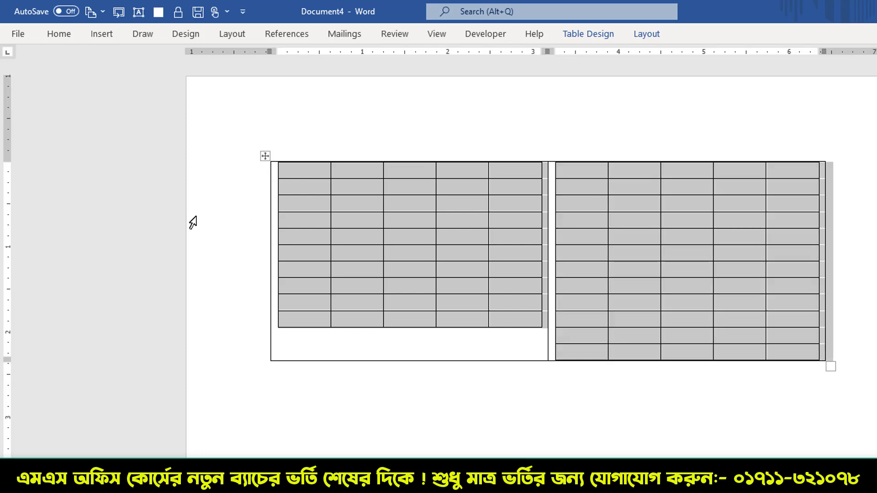
click(583, 36)
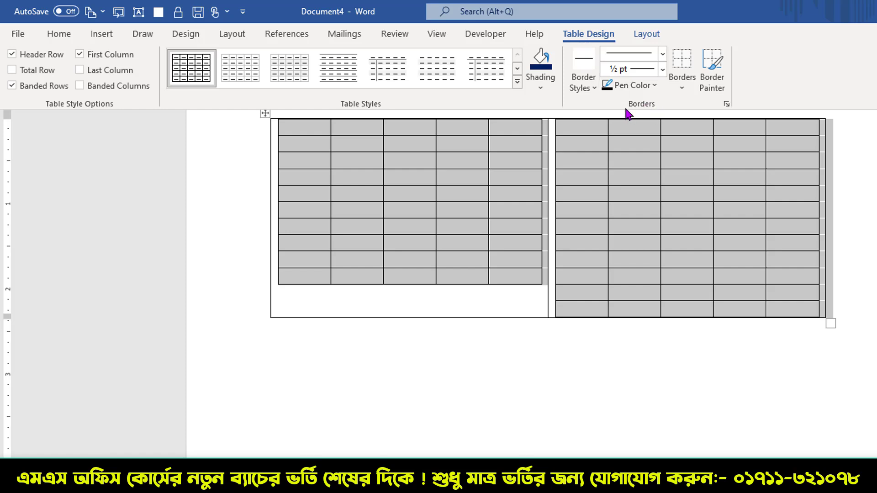
click(685, 77)
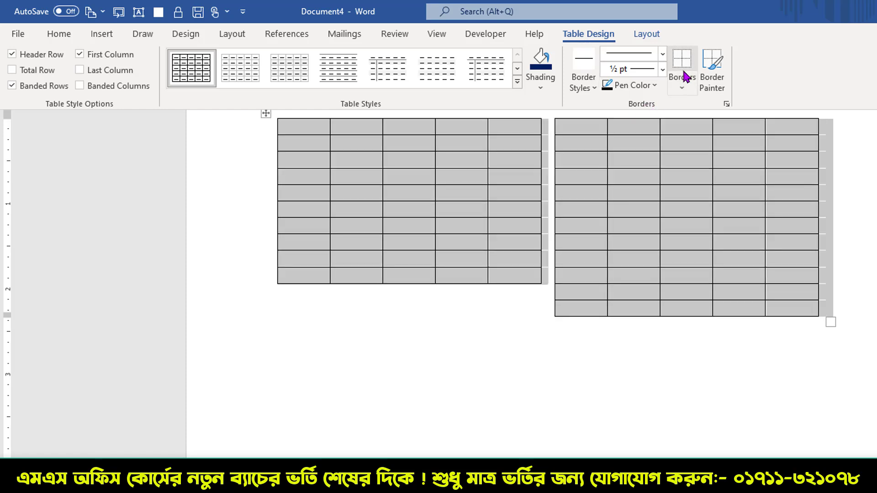
click(685, 76)
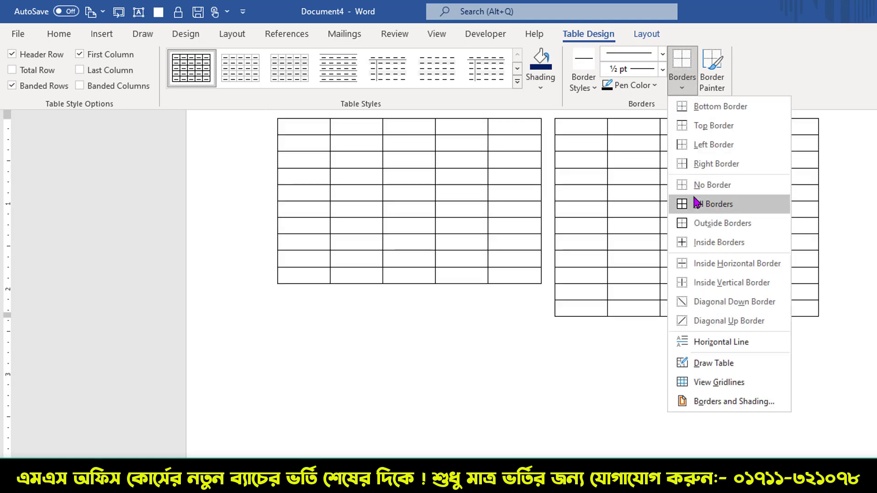
click(705, 187)
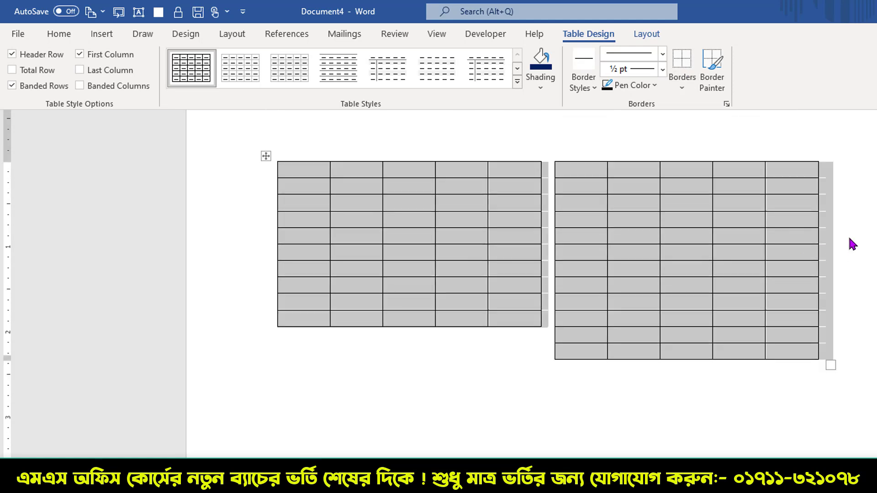
click(606, 221)
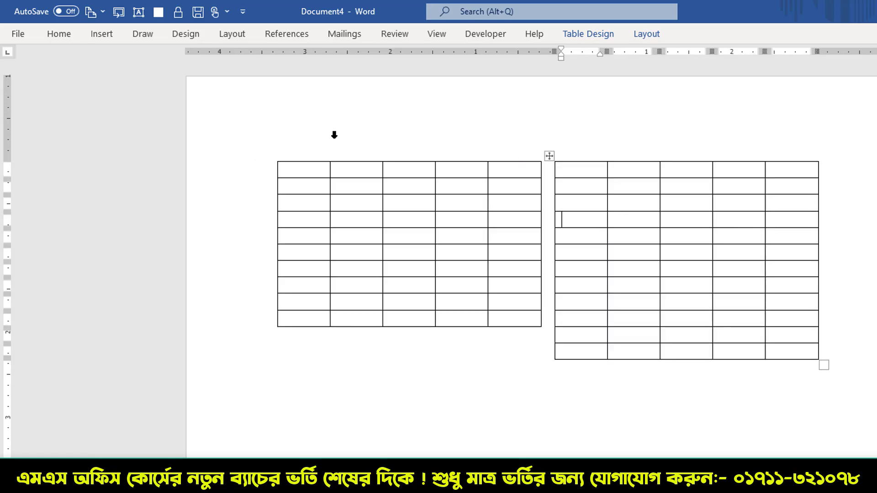
- Start a caption for the left nested table and create a new caption label named "Tanvir Academy"
mouse_move(784, 157)
click(299, 169)
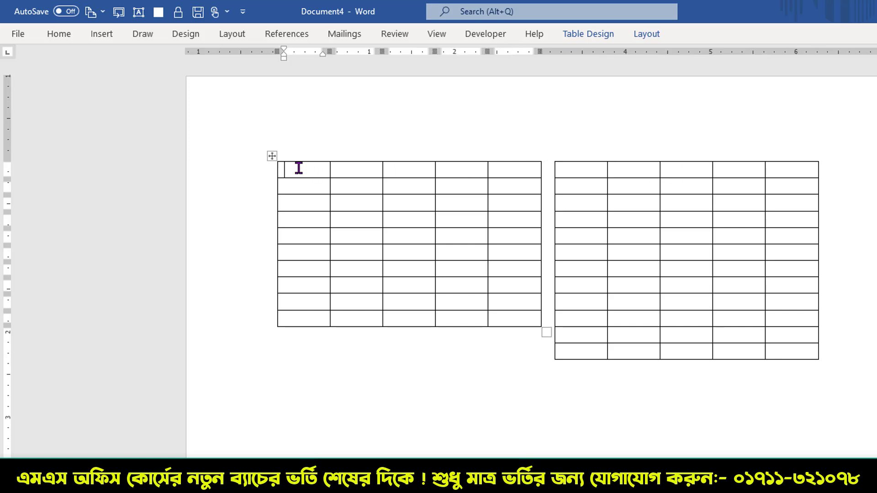
click(271, 156)
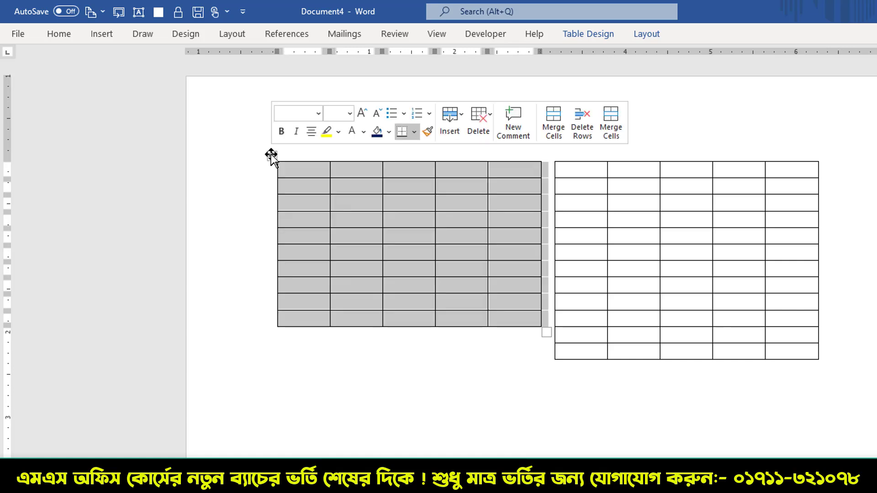
right_click(271, 156)
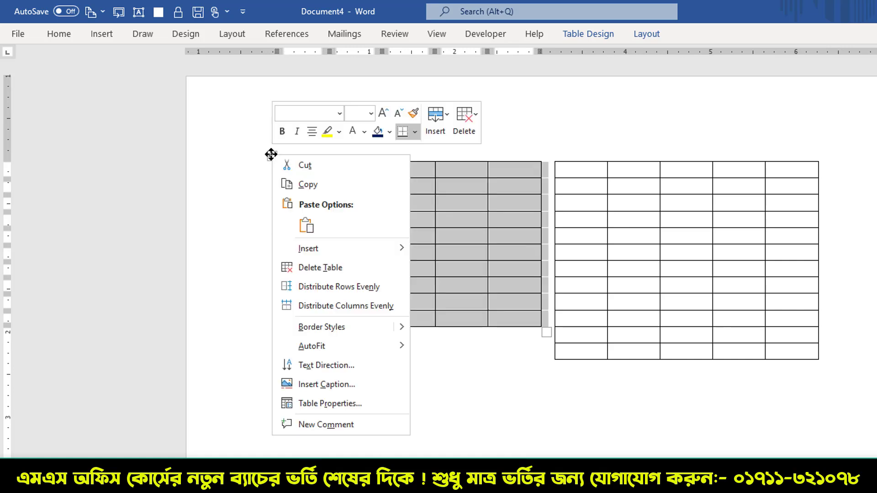
click(328, 385)
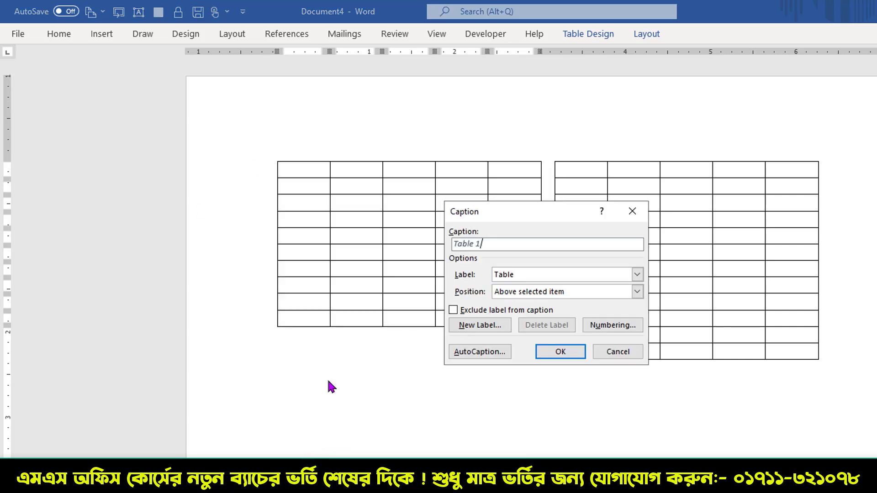
drag(493, 215, 419, 215)
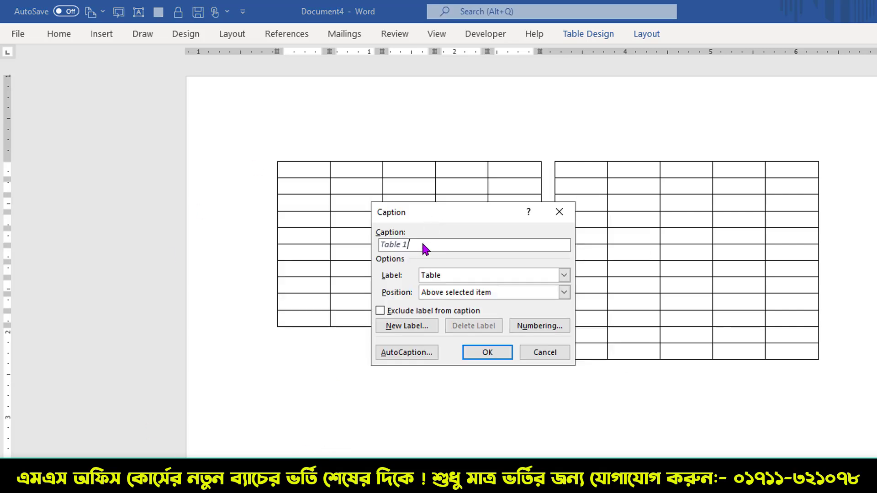
text(Table)
click(443, 280)
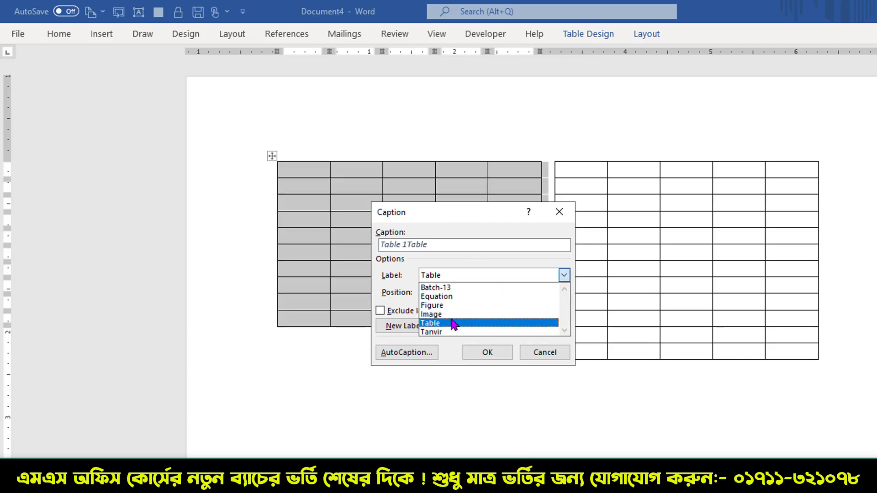
click(410, 284)
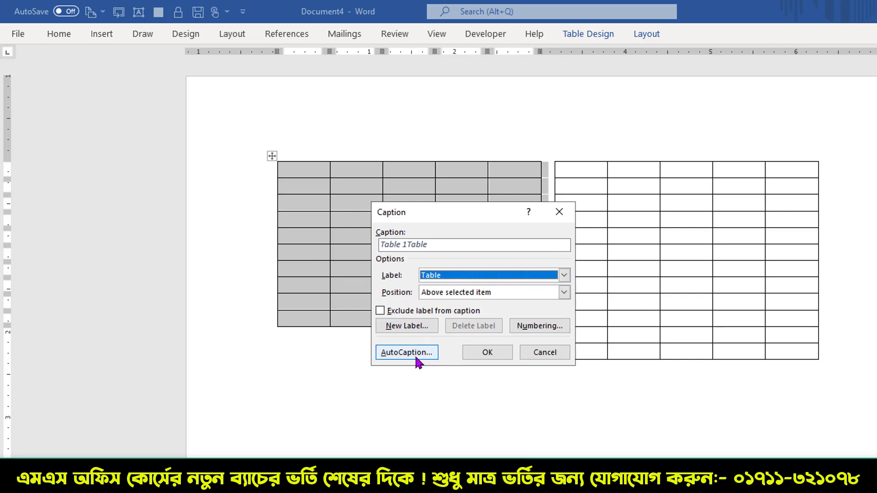
click(416, 326)
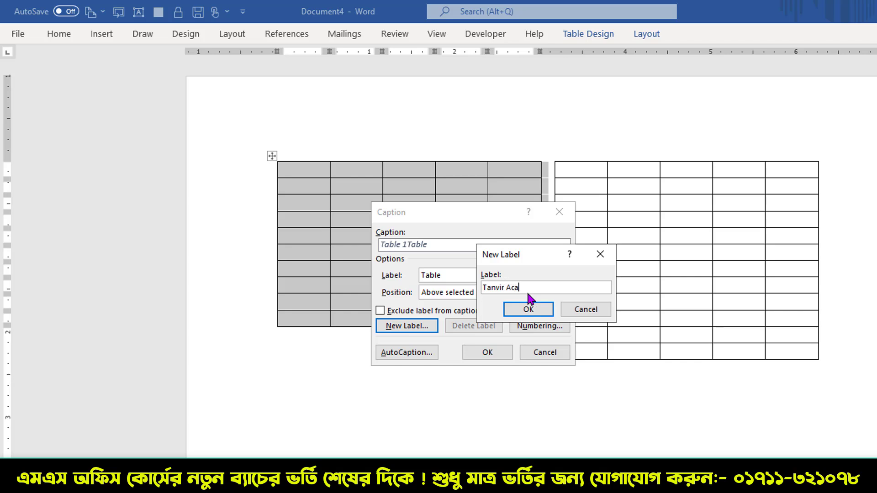
click(532, 308)
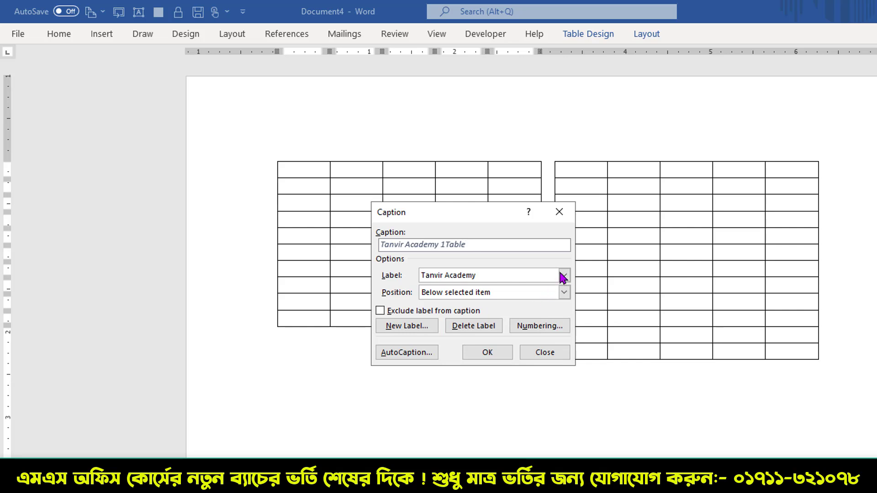
- Remove the extra word "Table" from the caption text and insert the "Tanvir Academy 1" caption below the left nested table
click(564, 275)
click(469, 332)
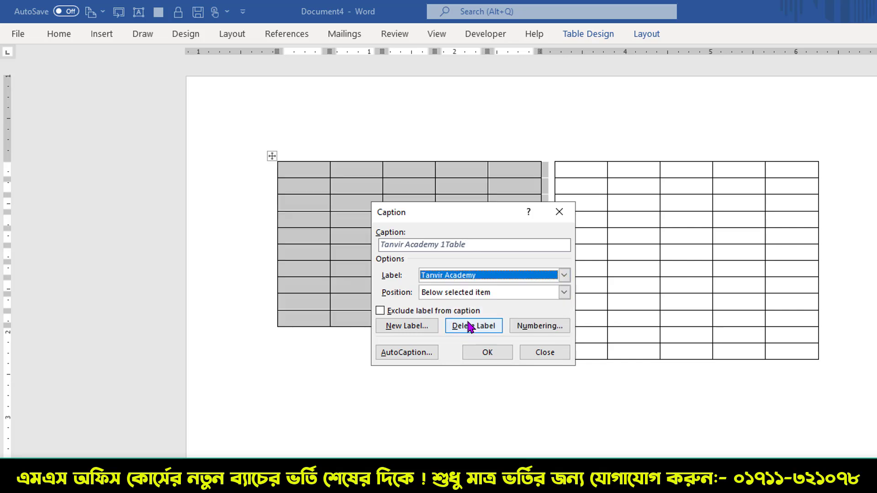
click(489, 244)
click(447, 245)
drag(447, 244, 485, 245)
key(BackSpace)
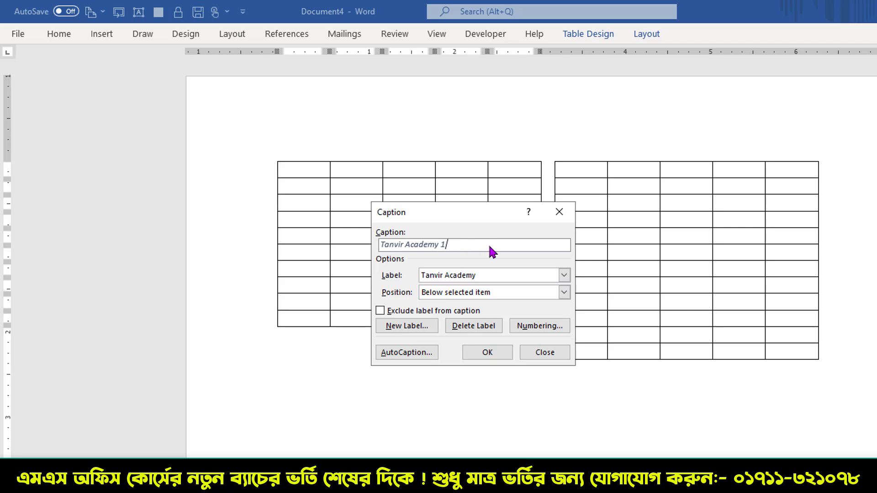
click(488, 275)
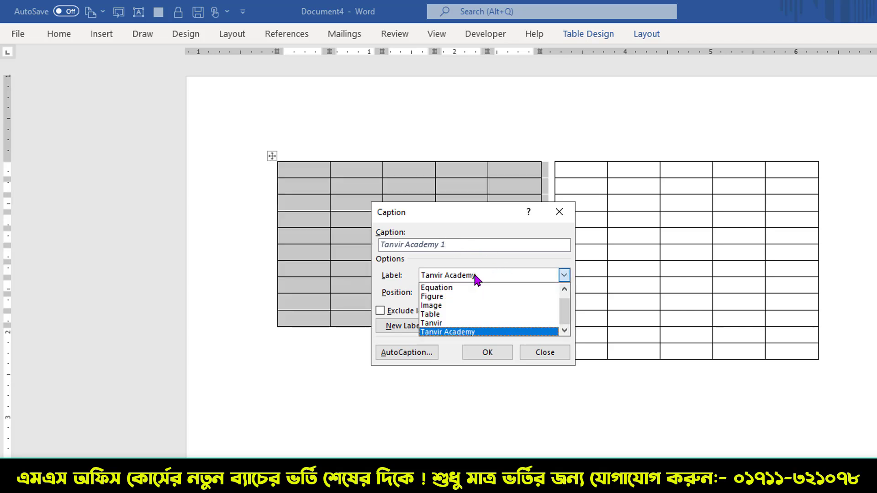
click(477, 277)
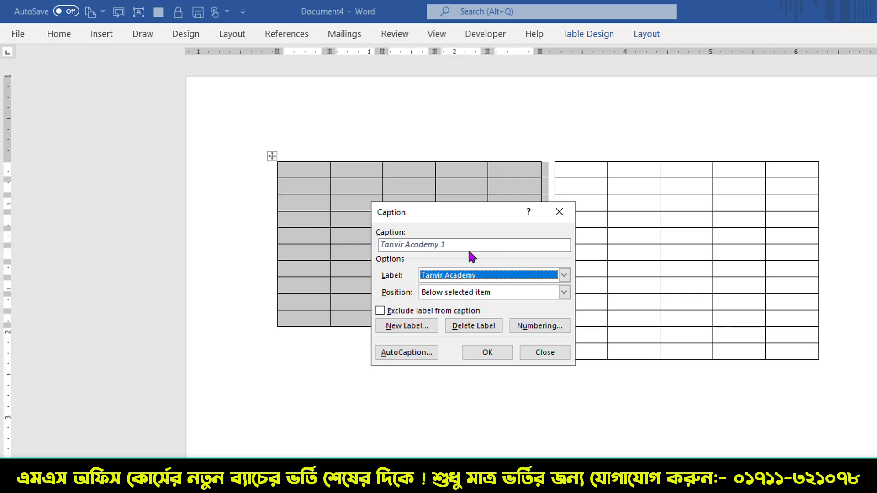
click(480, 354)
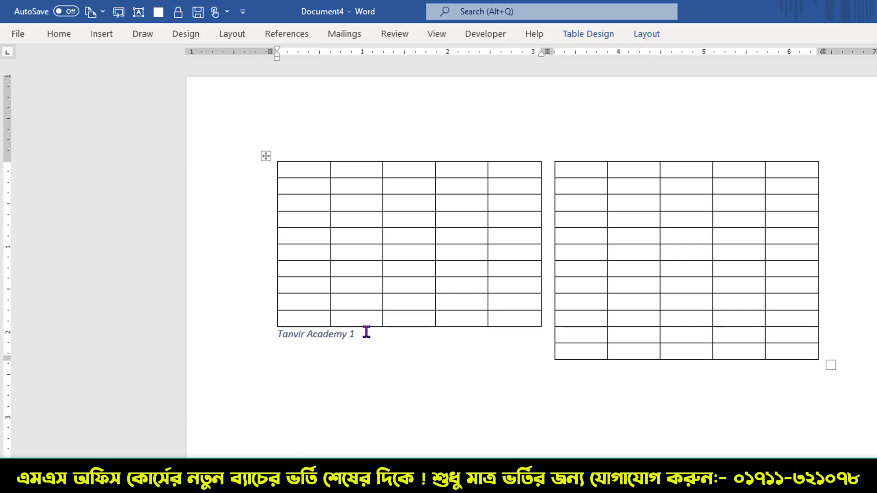
- Delete the caption line below the left nested table
click(266, 333)
key(Delete)
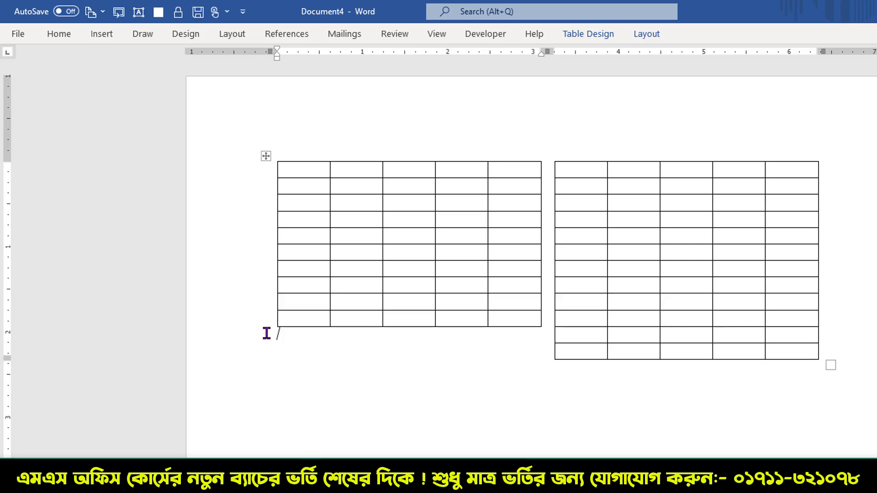
- Insert the caption "Tanvir Academy 1" for the left nested table, positioned above the selected item
click(271, 156)
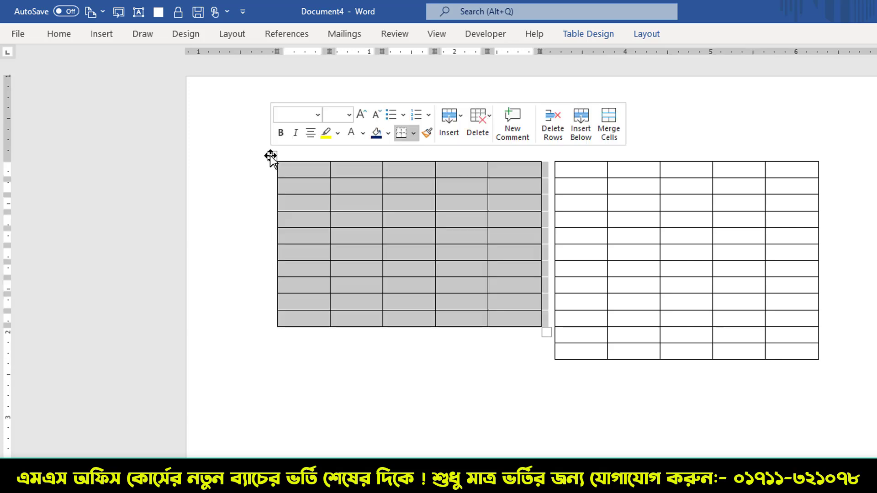
right_click(270, 155)
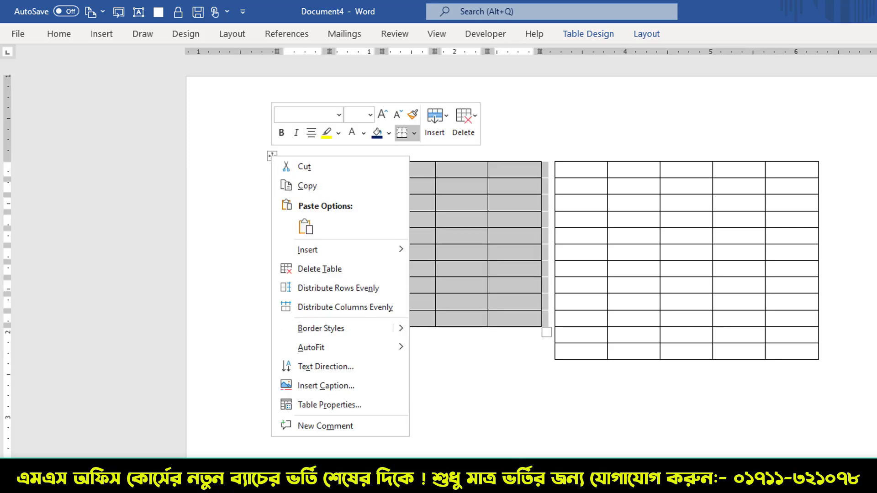
click(358, 387)
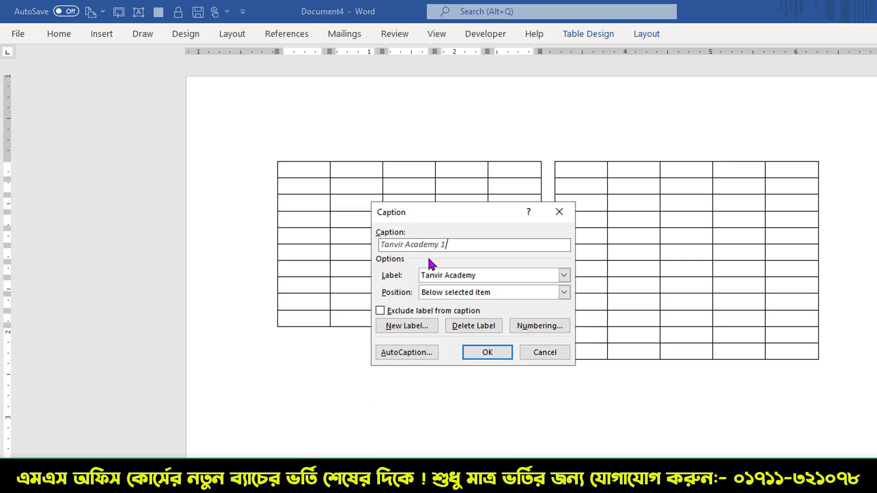
click(455, 295)
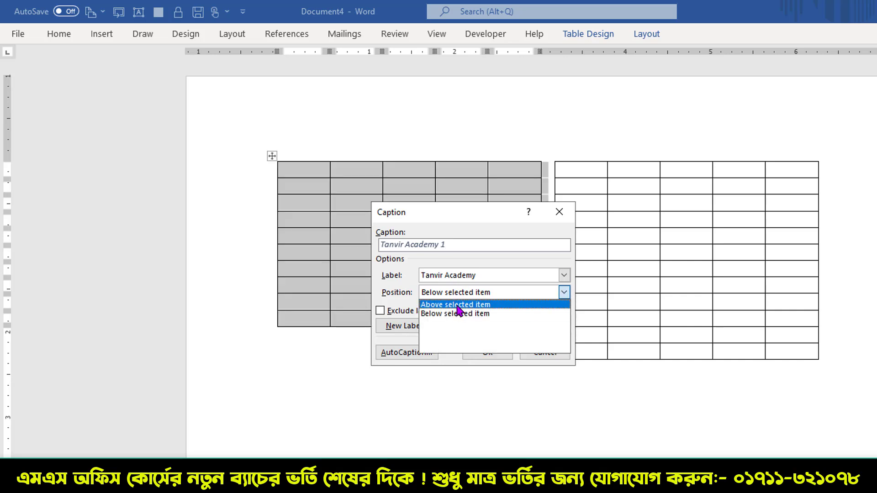
click(455, 304)
click(487, 352)
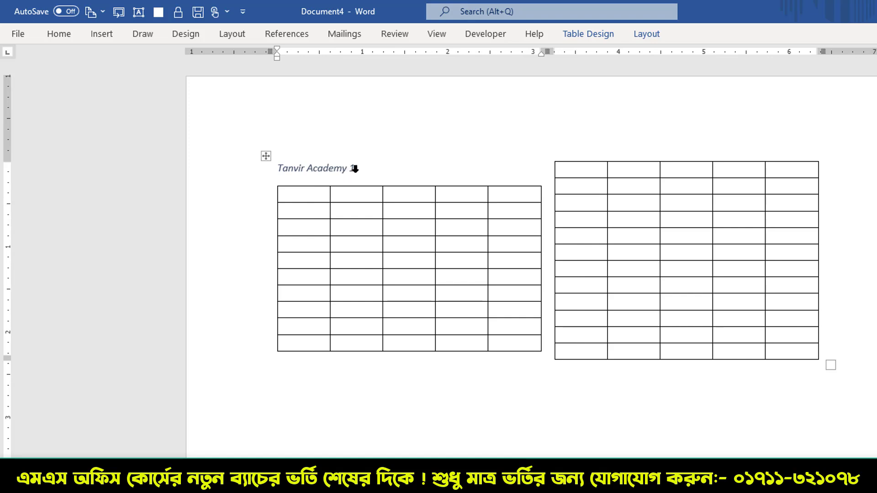
- Insert the caption "Tanvir Academy 2" for the right nested table, positioned above the selected item
click(597, 169)
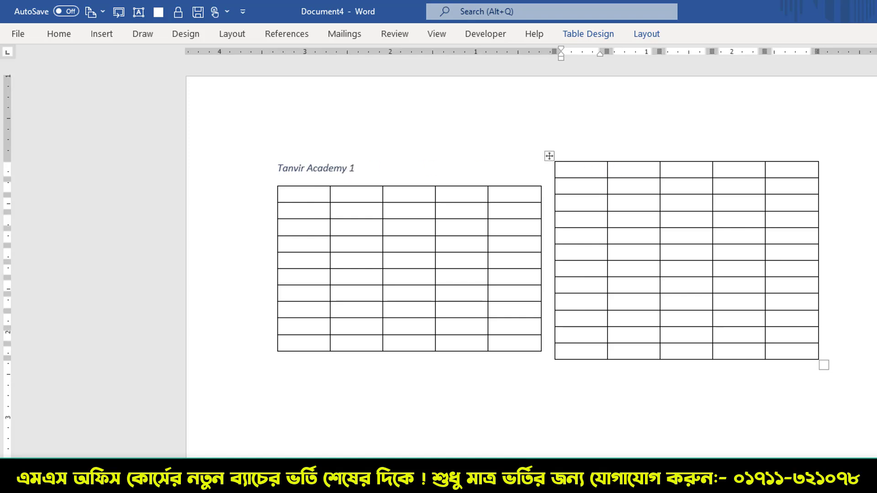
click(548, 155)
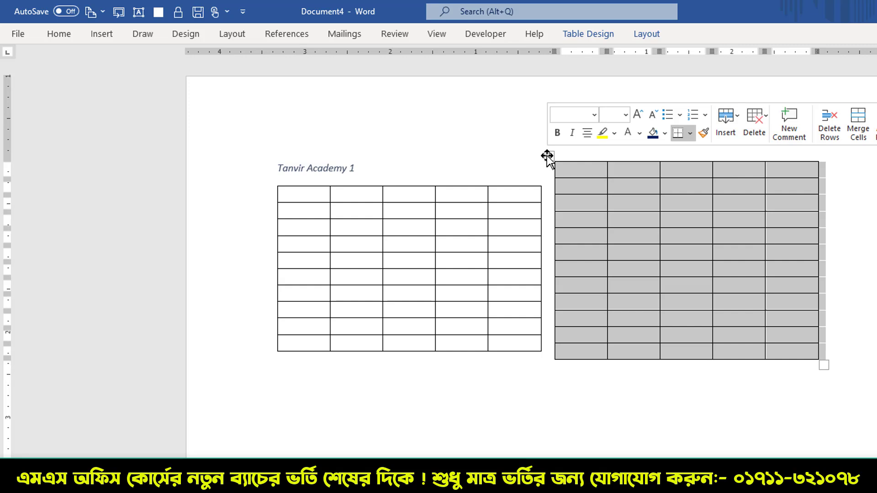
right_click(548, 157)
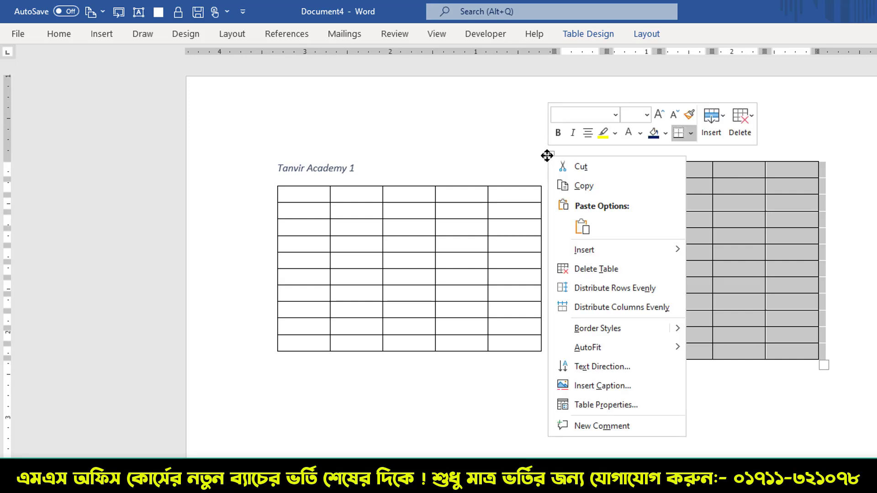
click(624, 387)
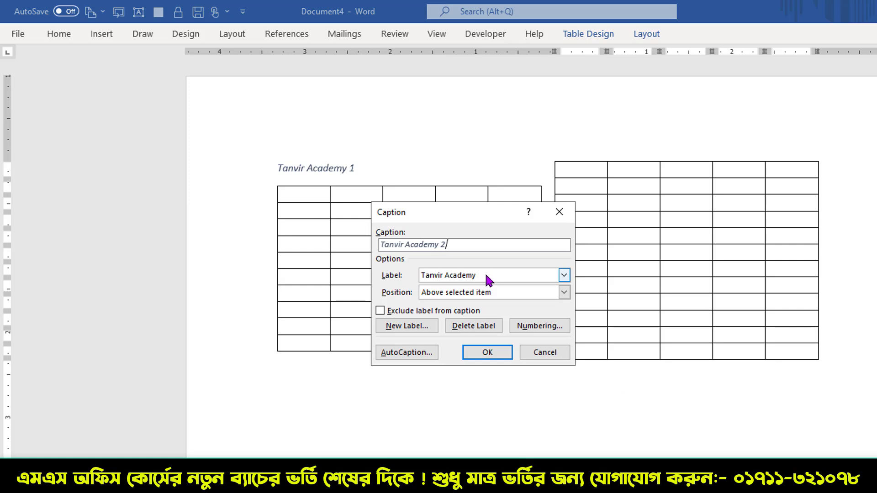
click(484, 293)
click(476, 302)
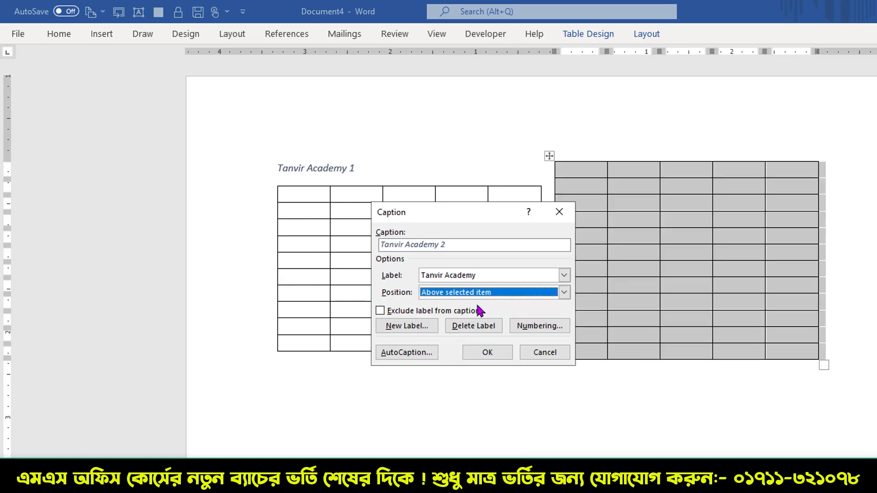
click(487, 352)
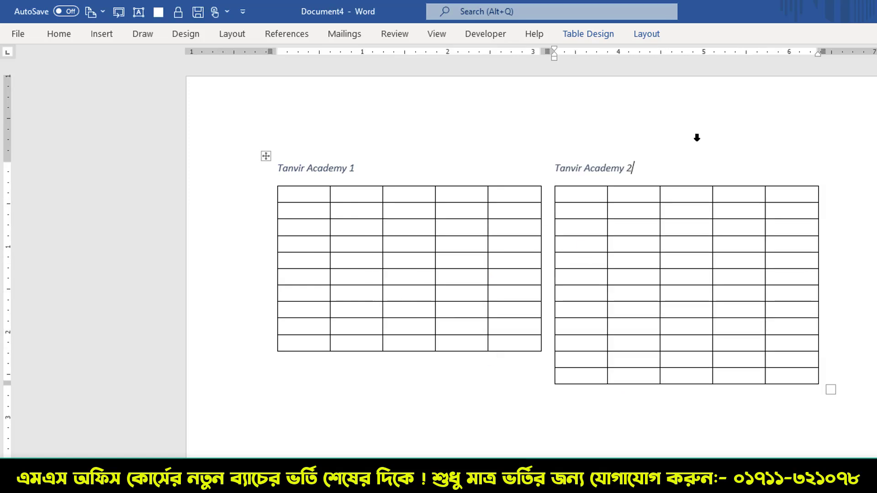
- Center the "Tanvir Academy 1" caption and give its paragraph a grey shading
double_click(336, 169)
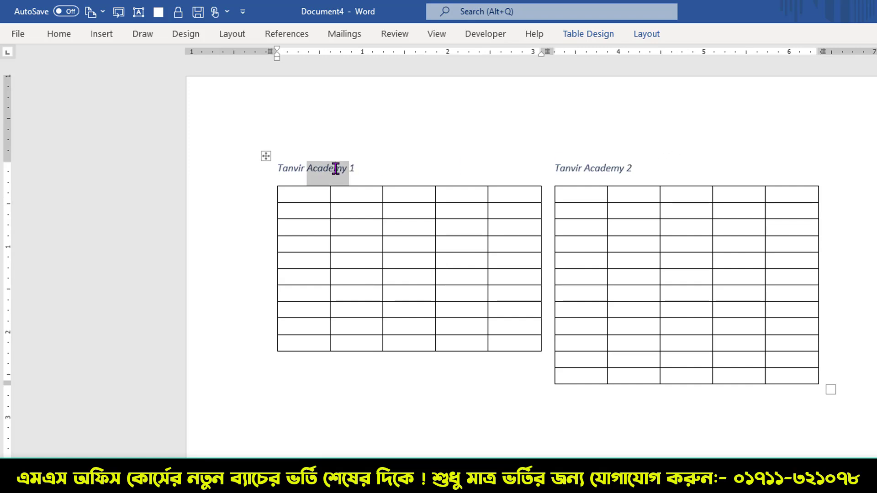
triple_click(336, 169)
click(72, 34)
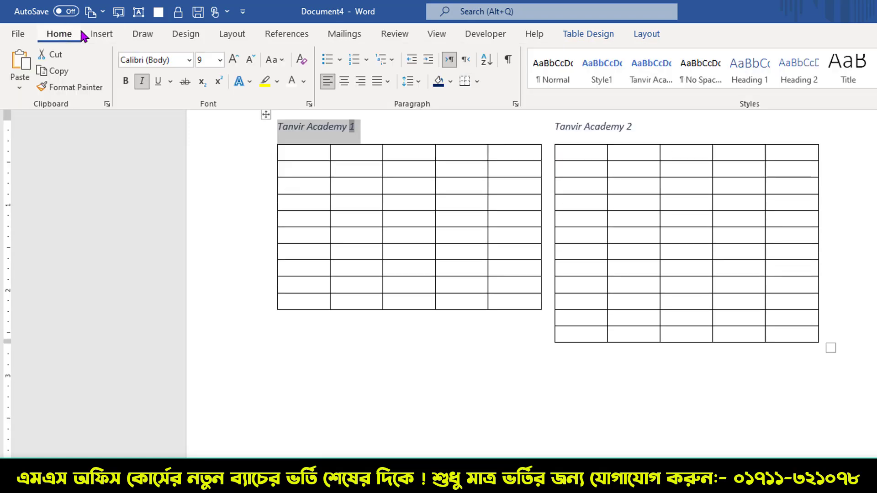
scroll(384, 177, up, 1)
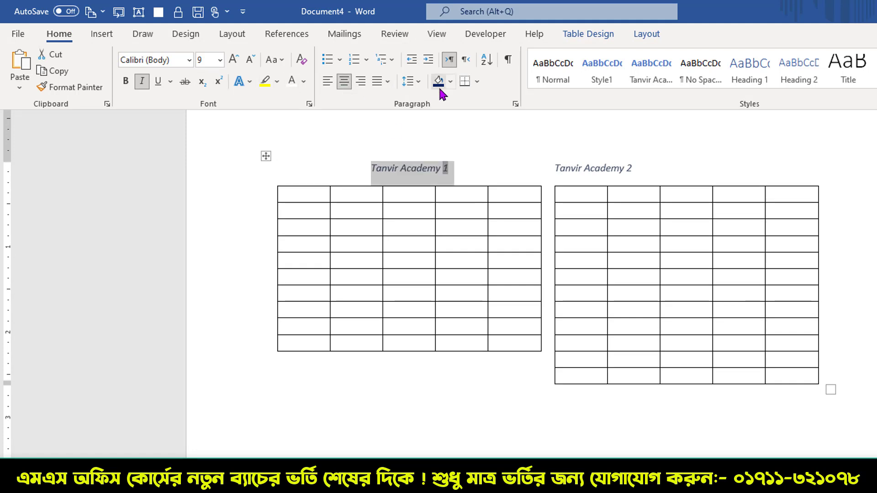
click(450, 82)
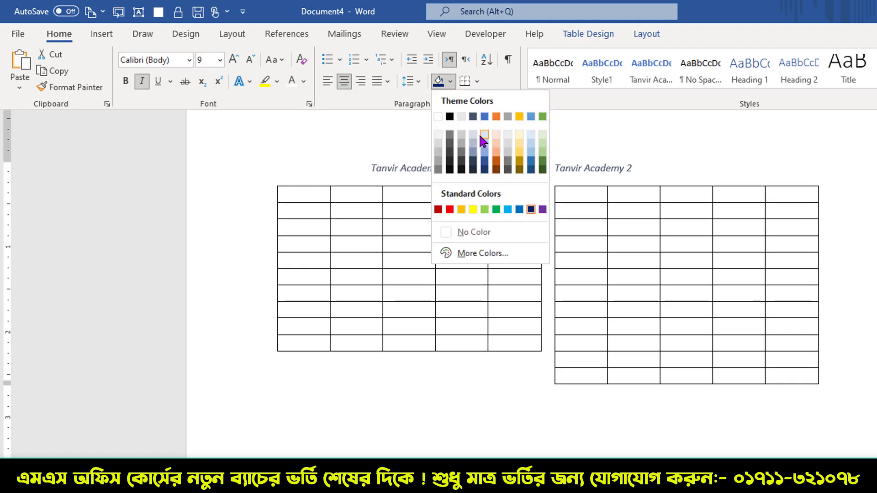
click(439, 154)
- Remove the italics from the "Tanvir Academy 1" caption, make it bold and increase its font size to 12
click(142, 82)
click(126, 82)
click(240, 59)
click(240, 60)
click(240, 60)
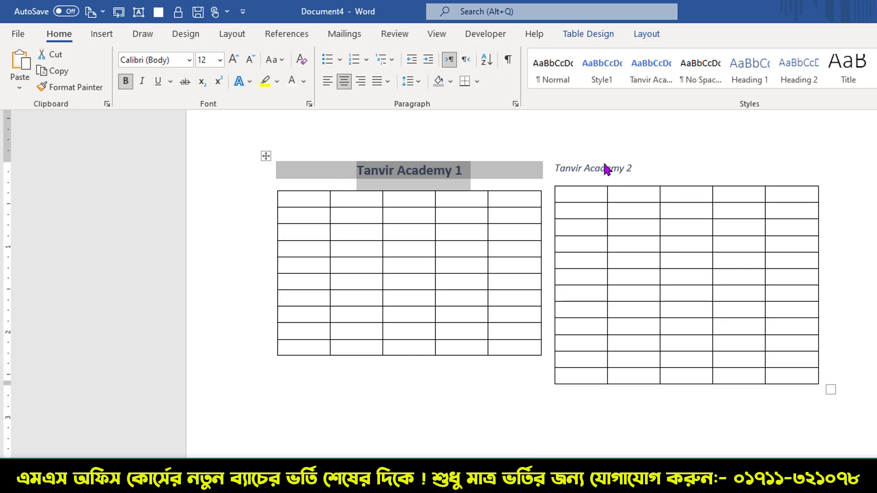
- Make the "Tanvir Academy 2" caption bold without italics and increase its font size to 12
click(606, 168)
triple_click(605, 169)
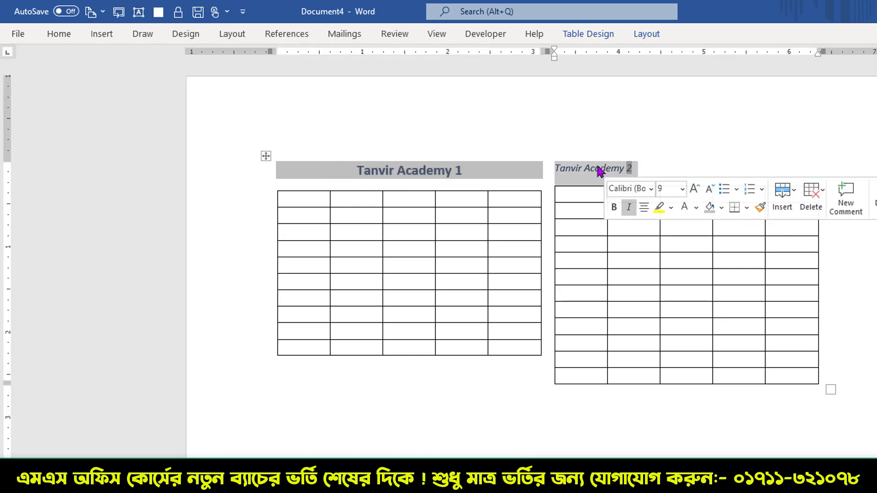
click(60, 34)
click(127, 83)
click(141, 82)
click(233, 60)
click(233, 60)
click(233, 60)
- Center the "Tanvir Academy 2" caption and apply the same grey shading as the first caption
click(344, 82)
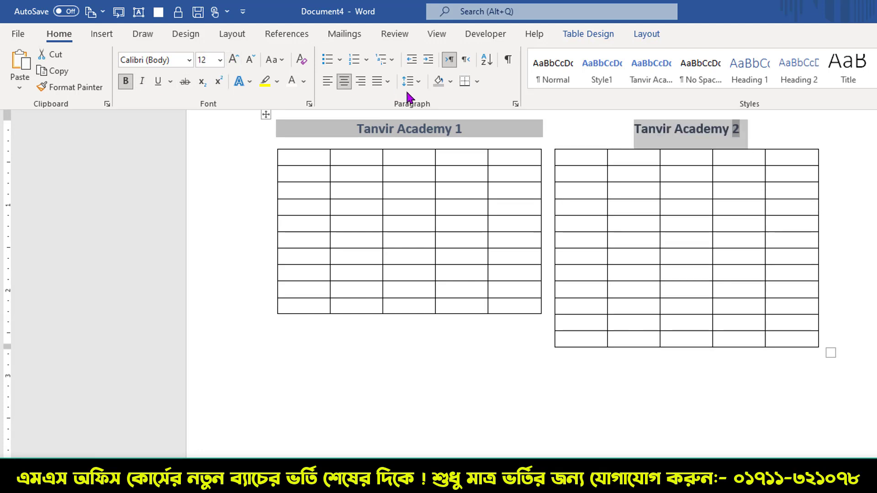
click(434, 86)
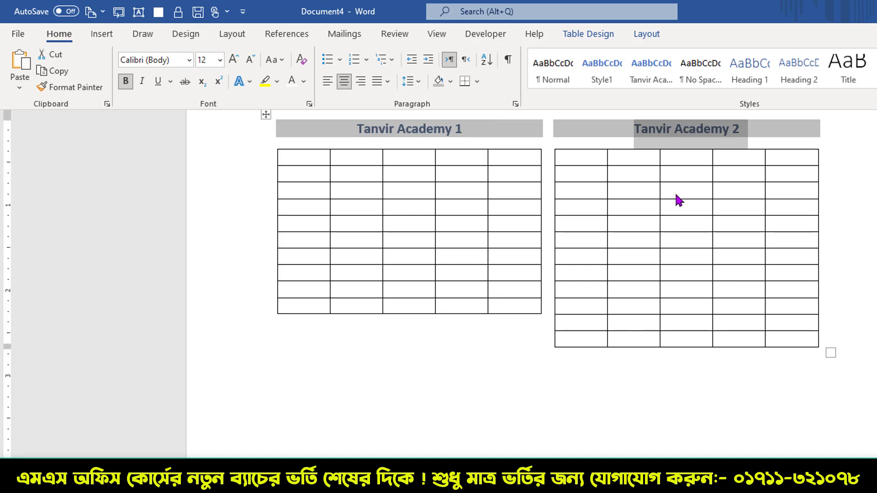
key(Escape)
click(732, 254)
scroll(753, 338, up, 1)
click(469, 327)
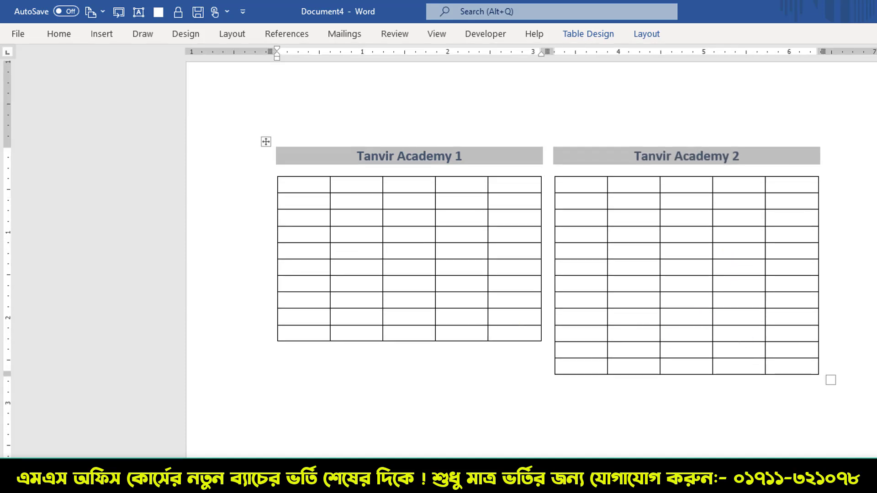
scroll(631, 302, up, 1)
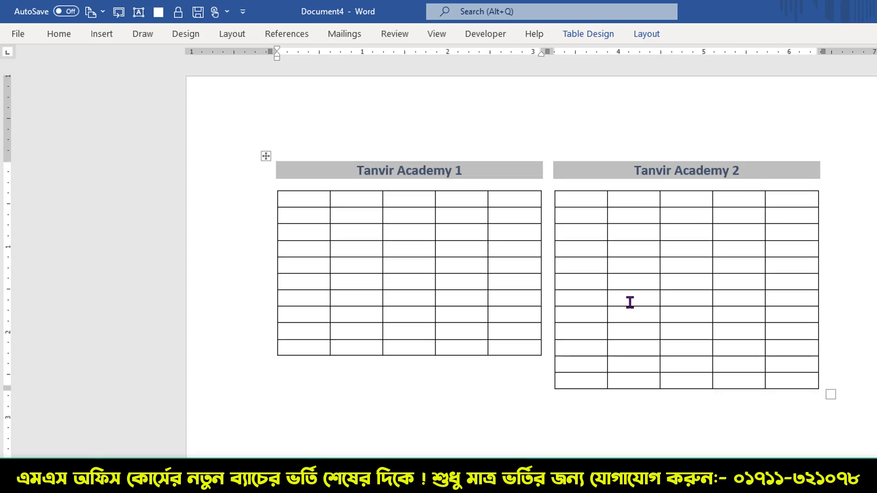
- Turn on the table gridlines to show the outline of the borderless outer table
click(586, 226)
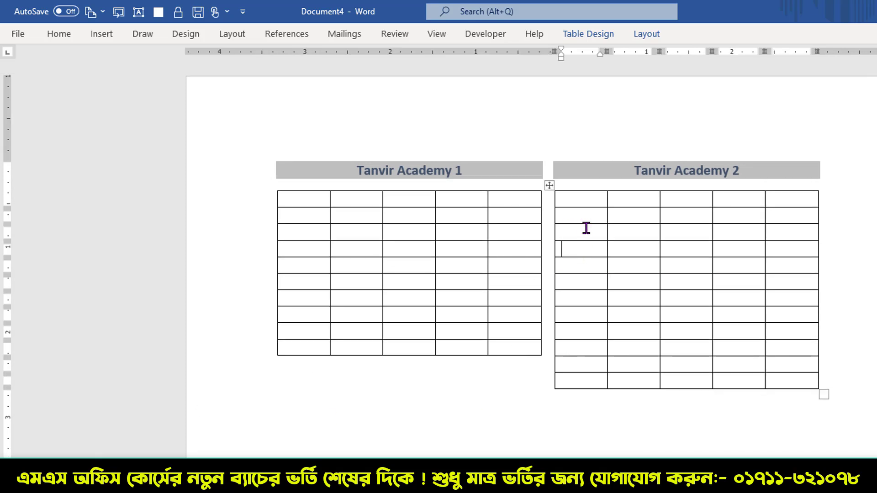
click(648, 36)
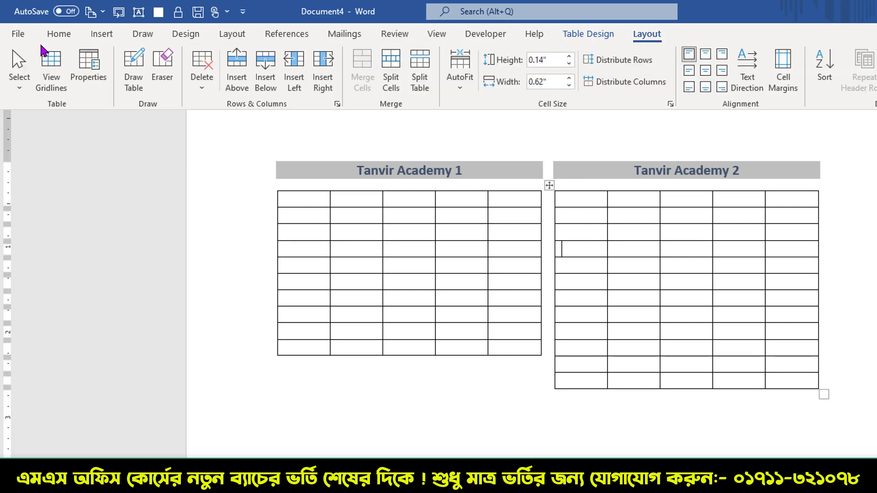
click(52, 83)
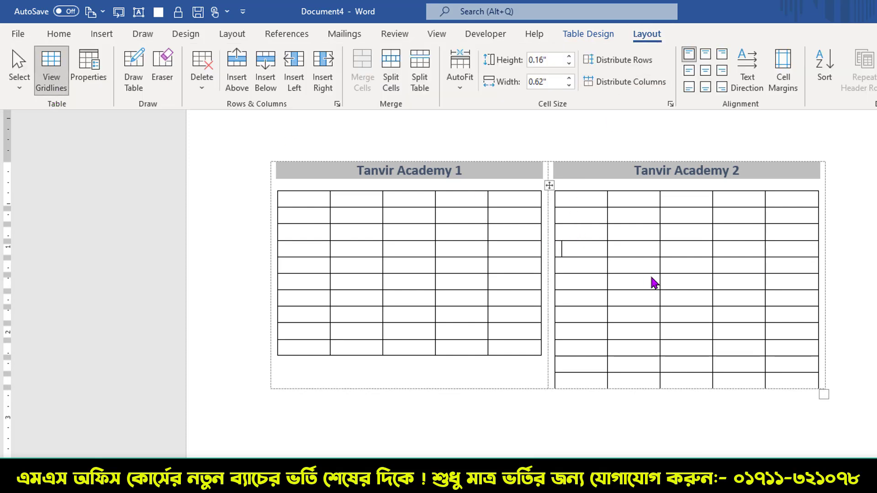
key(ctrl+F1)
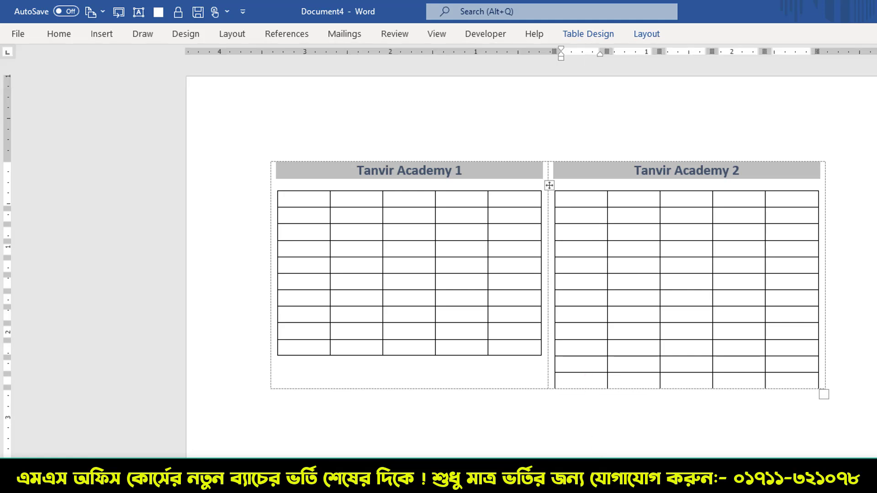
click(271, 397)
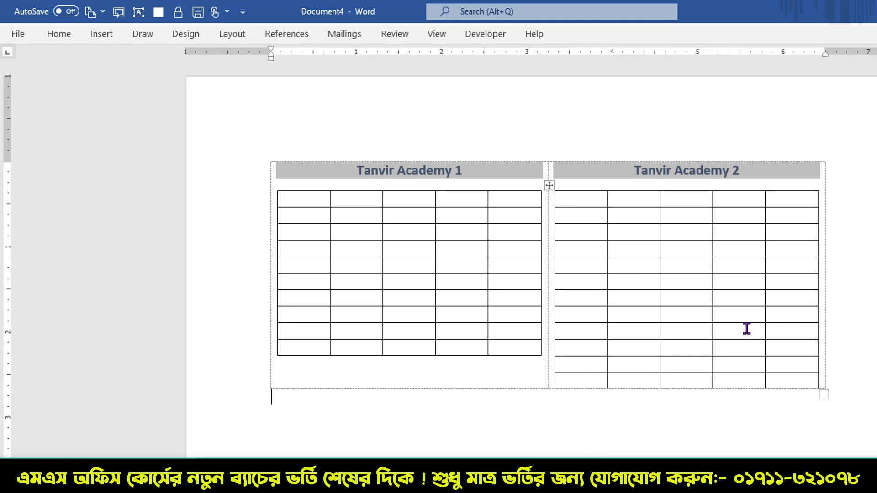
- Turn the table gridlines off again
click(584, 282)
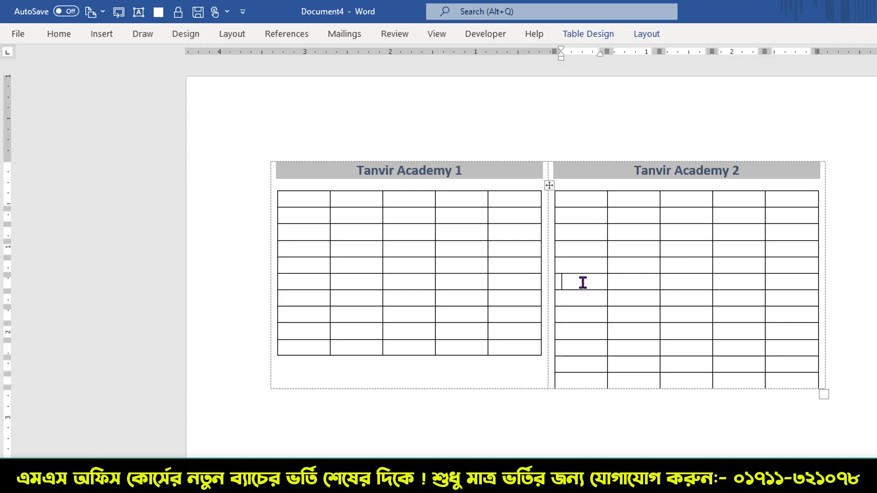
click(646, 36)
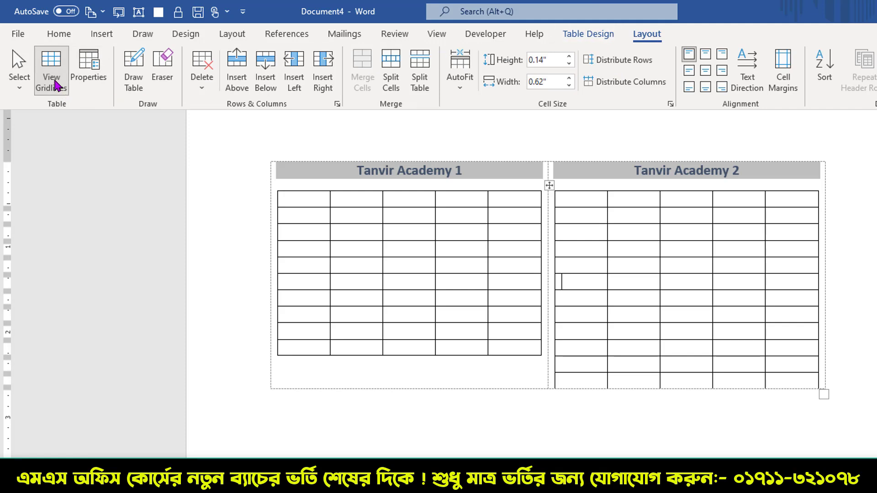
click(55, 83)
- Insert a table with three columns and one row below the captioned tables as a new outer table
scroll(652, 315, down, 1)
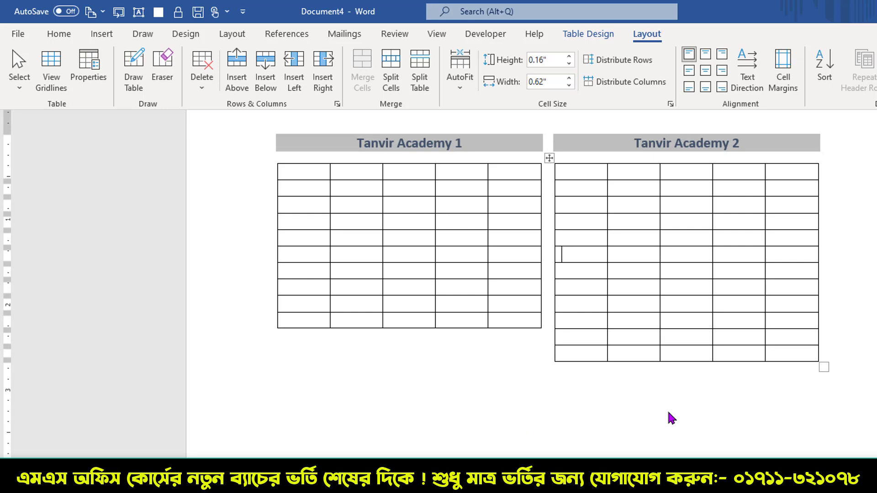
scroll(670, 416, down, 1)
click(408, 446)
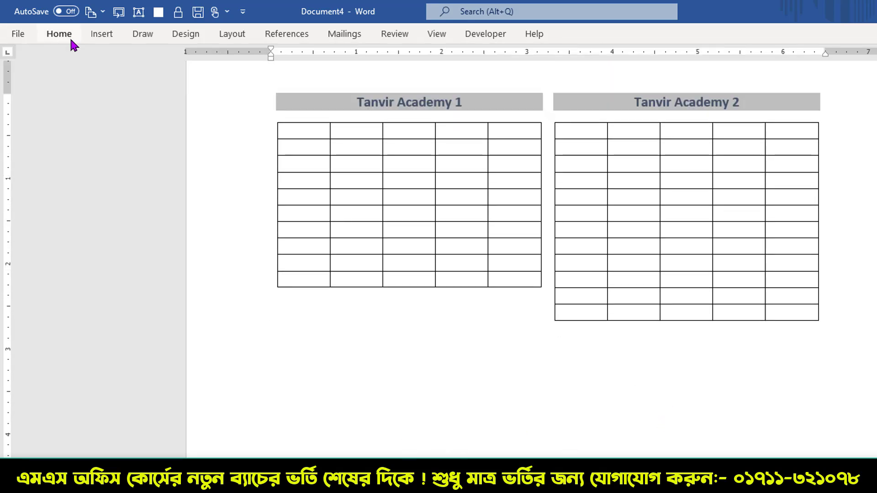
click(102, 34)
click(99, 68)
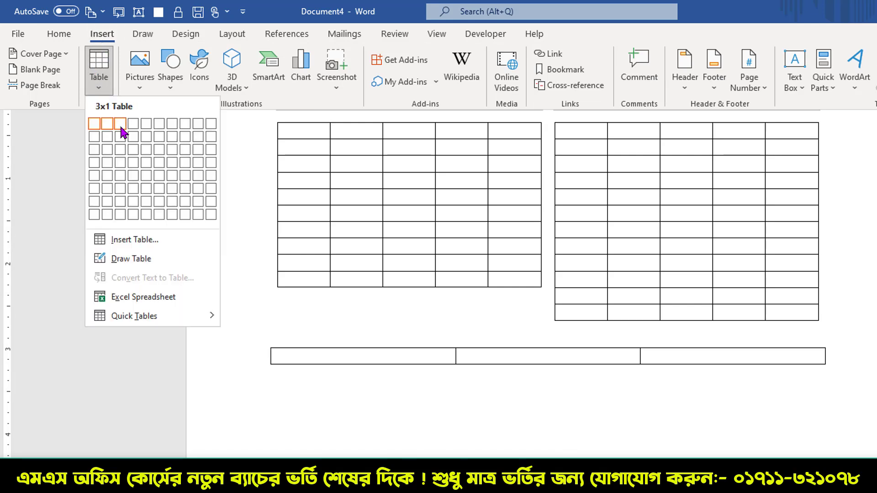
click(121, 124)
- Nest a table with three columns and seven rows in the first cell of the new outer table
click(464, 357)
click(294, 355)
click(101, 33)
click(102, 80)
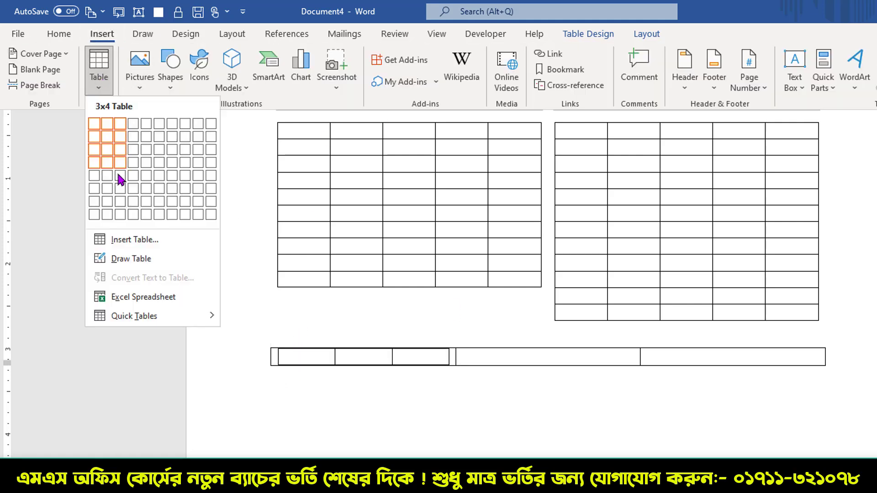
click(115, 202)
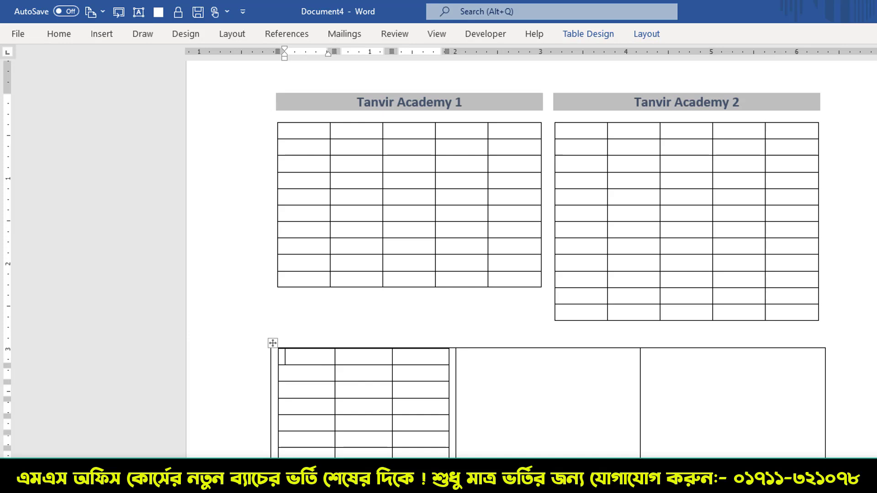
- Nest a table with four columns and four rows in the middle cell of the new outer table
click(476, 368)
click(102, 33)
click(106, 87)
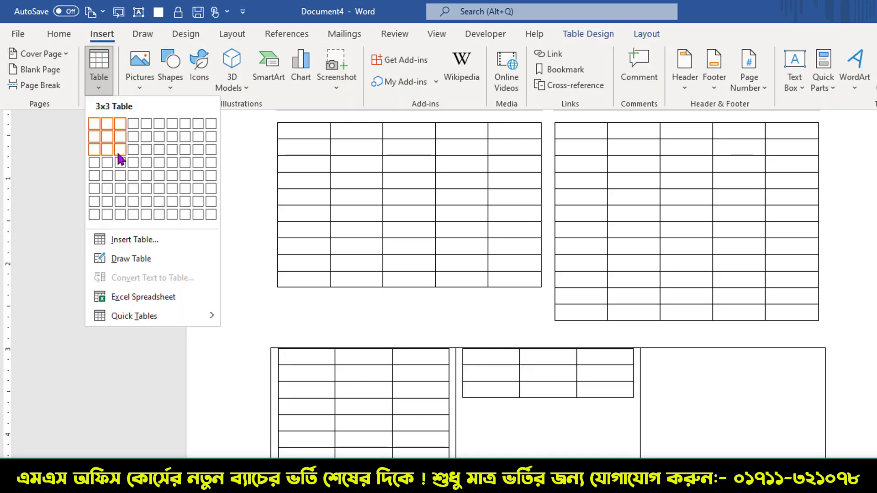
click(133, 173)
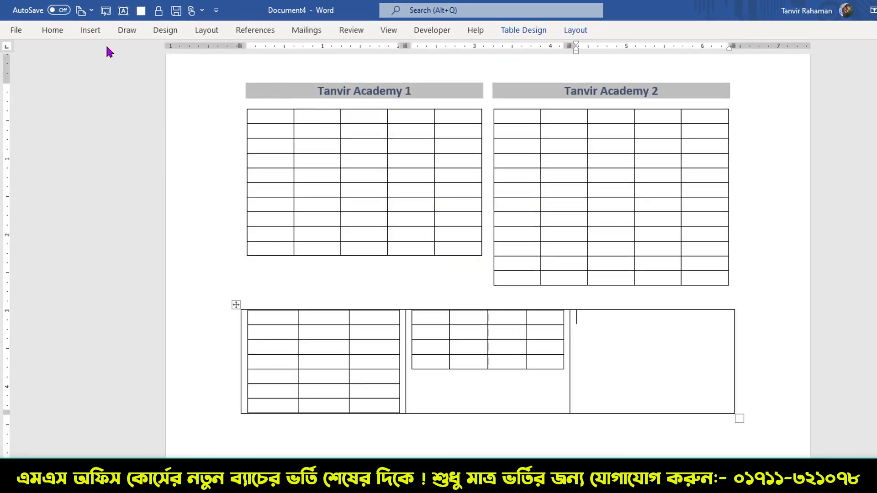
- Nest a table with three columns and four rows in the last cell of the new outer table
click(90, 30)
click(87, 61)
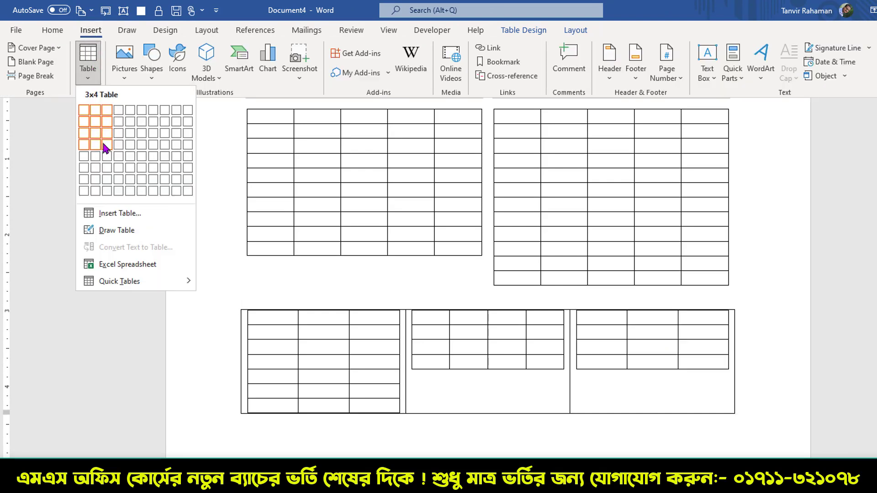
click(104, 147)
- Remove all borders from the three-cell outer table, keeping the borders of its nested tables
click(265, 314)
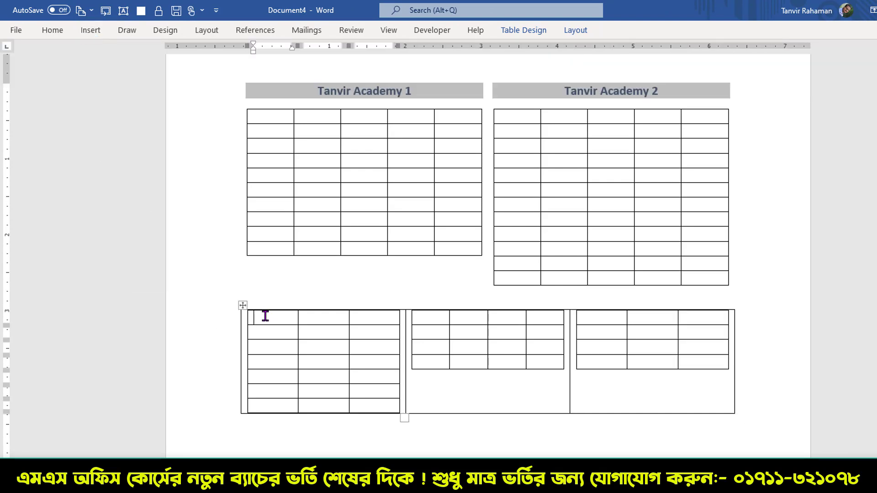
click(240, 307)
click(737, 351)
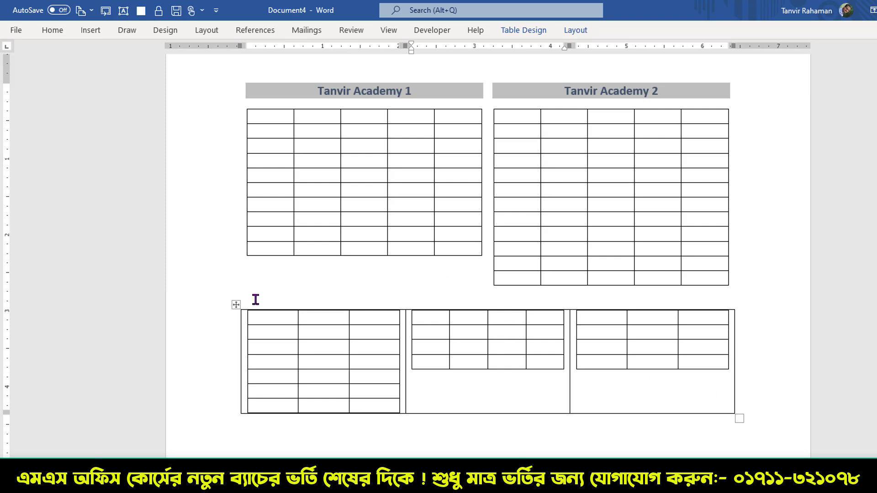
click(236, 305)
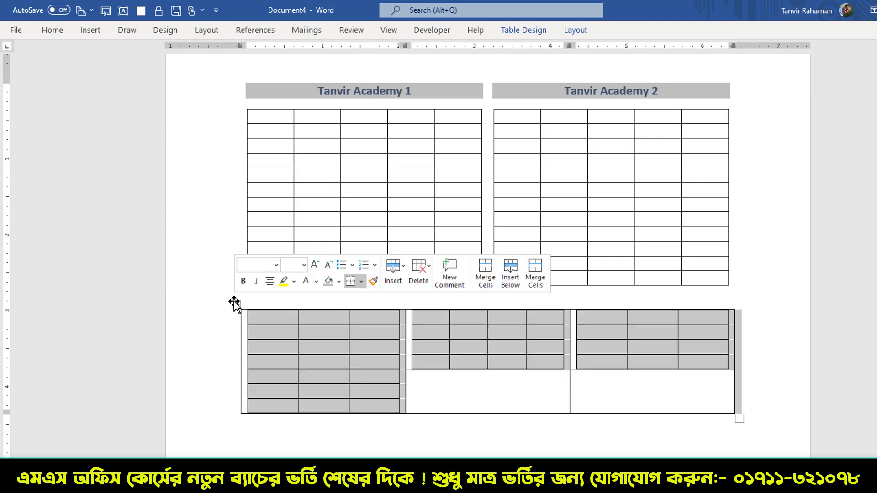
click(529, 31)
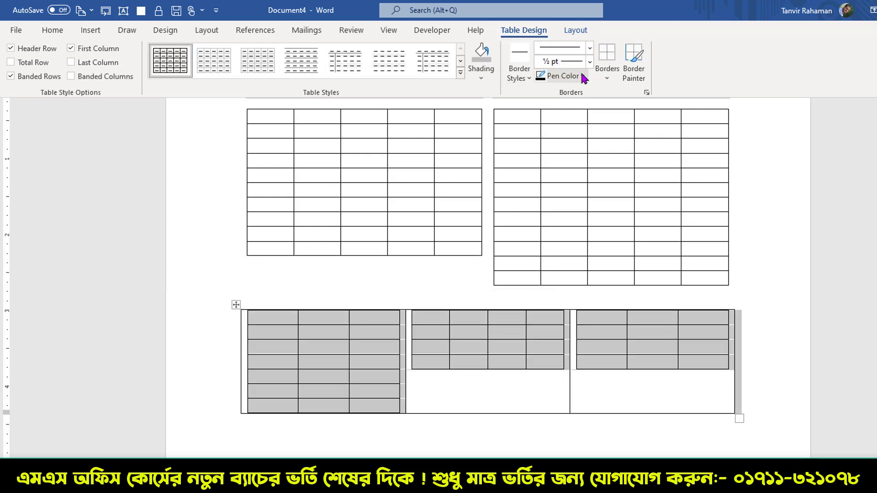
click(605, 75)
click(632, 165)
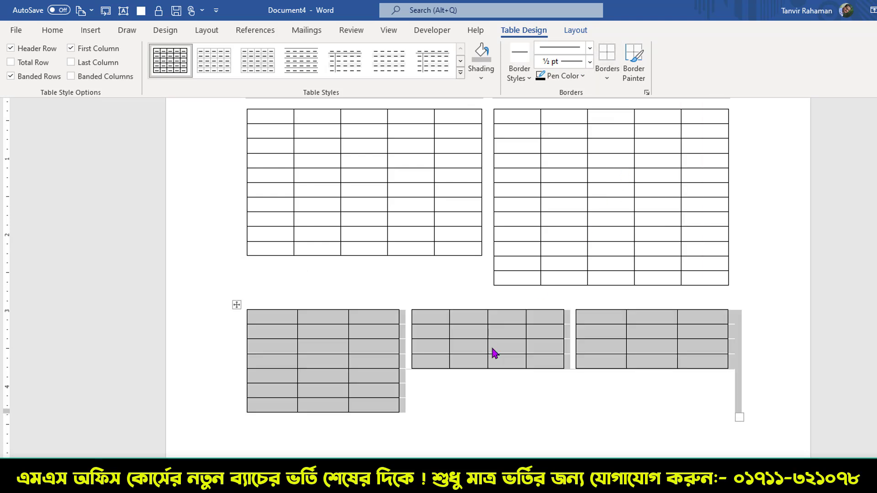
click(576, 375)
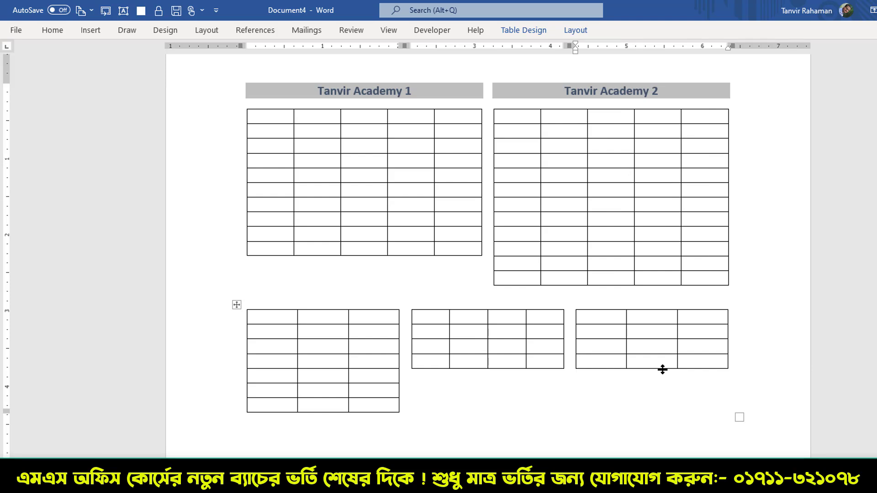
- Move the borderless three-cell outer table with its nested tables horizontally toward the left edge of the page
scroll(663, 369, down, 1)
click(457, 398)
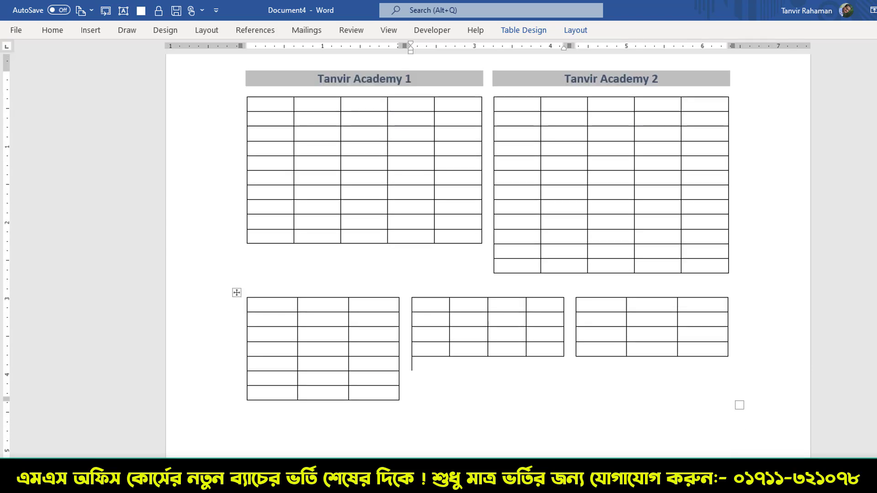
scroll(431, 390, up, 1)
scroll(431, 390, down, 3)
scroll(433, 391, down, 5)
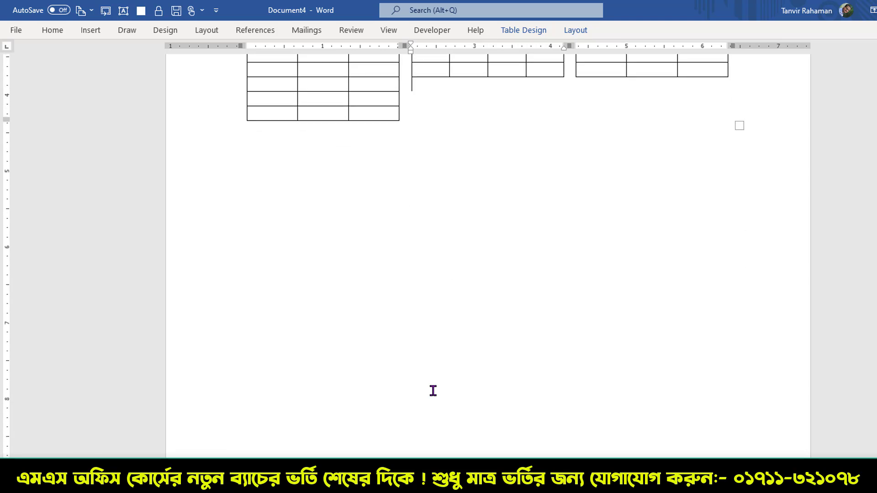
scroll(433, 390, up, 5)
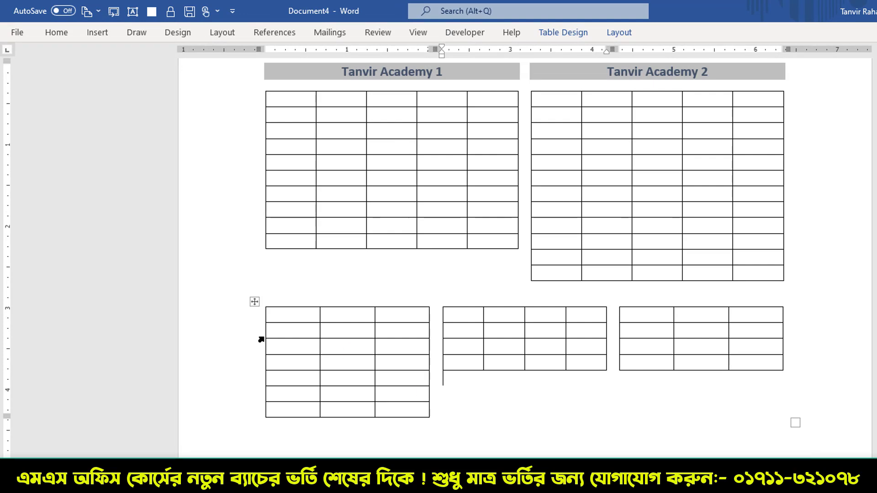
drag(255, 301, 192, 302)
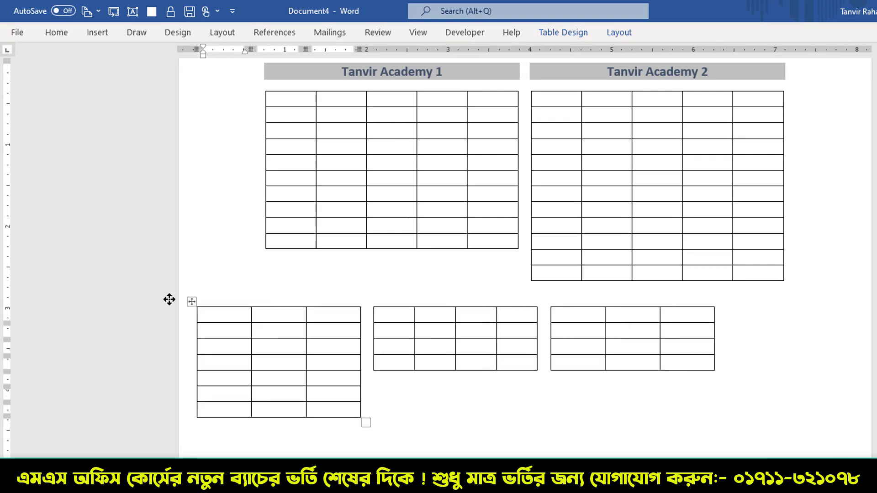
- Try moving the three-column, seven-row nested table out of its outer table to above the captions, and undo that move
click(192, 301)
drag(191, 301, 190, 274)
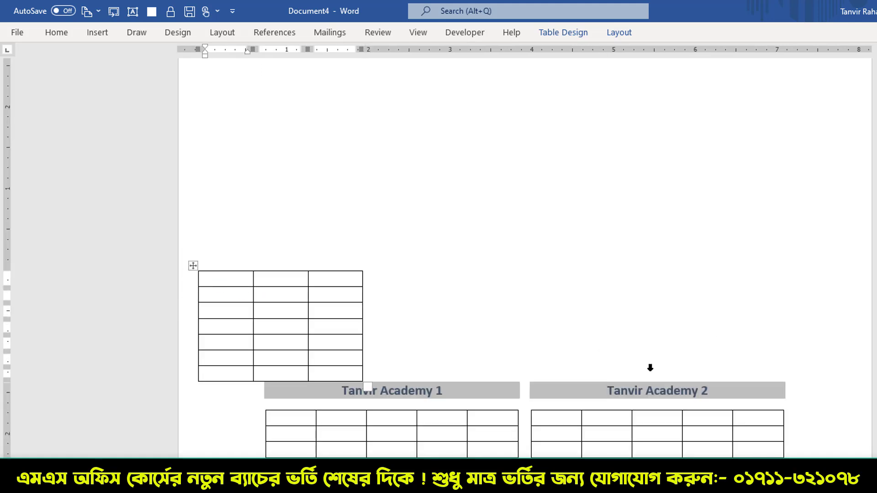
scroll(473, 454, down, 5)
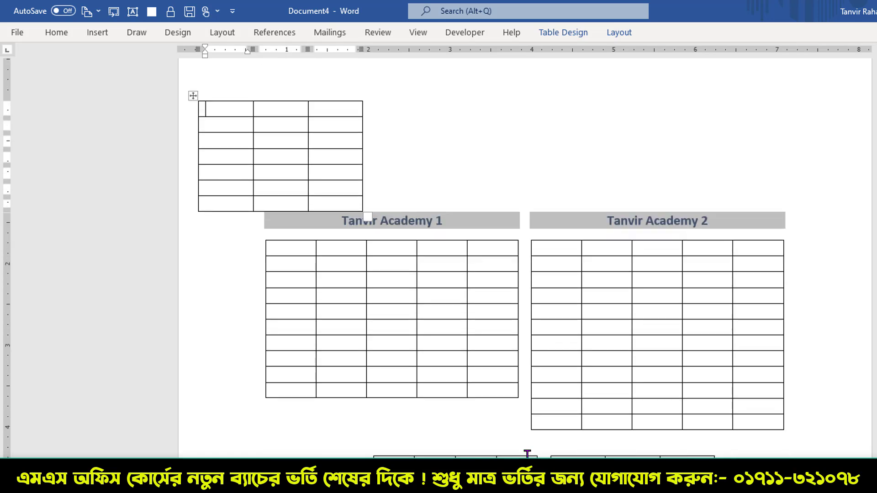
scroll(527, 454, down, 1)
scroll(527, 453, up, 3)
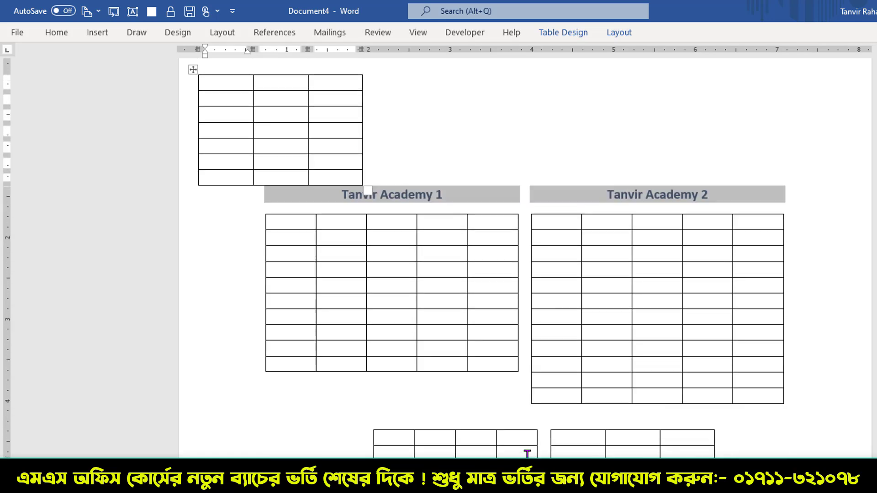
key(ctrl+z)
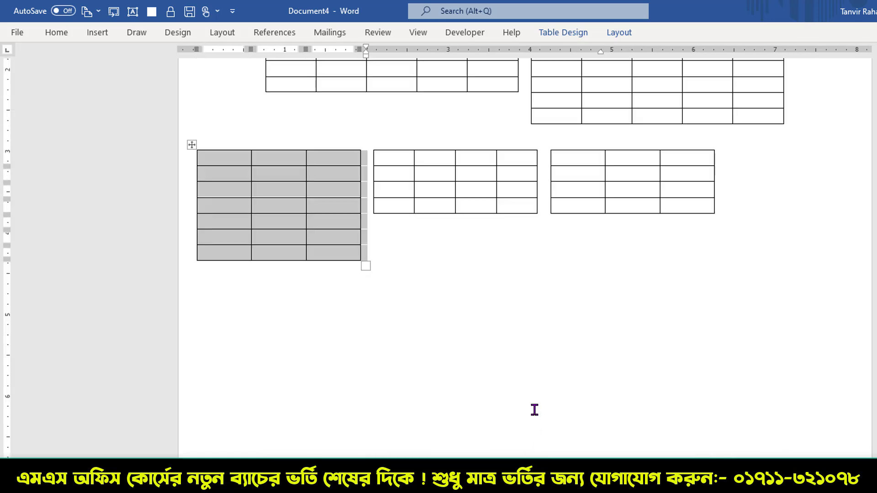
- Draw a wide text box in the empty space below the row of three nested tables
click(517, 300)
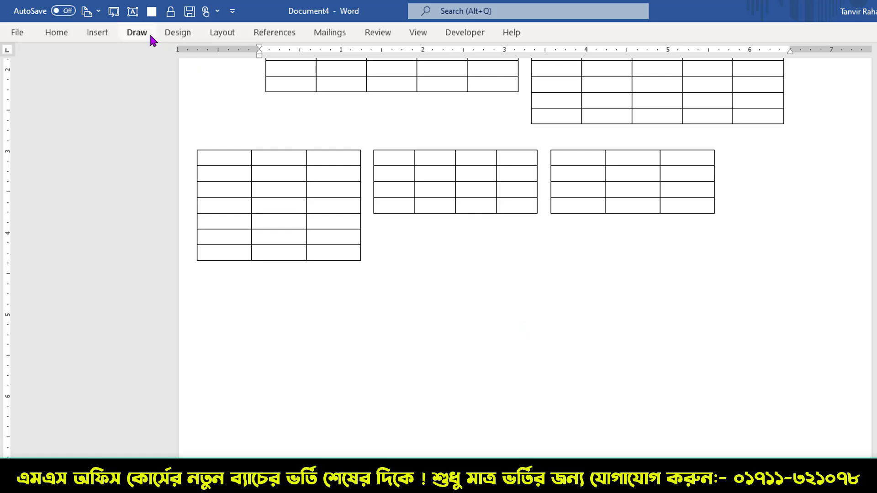
click(99, 32)
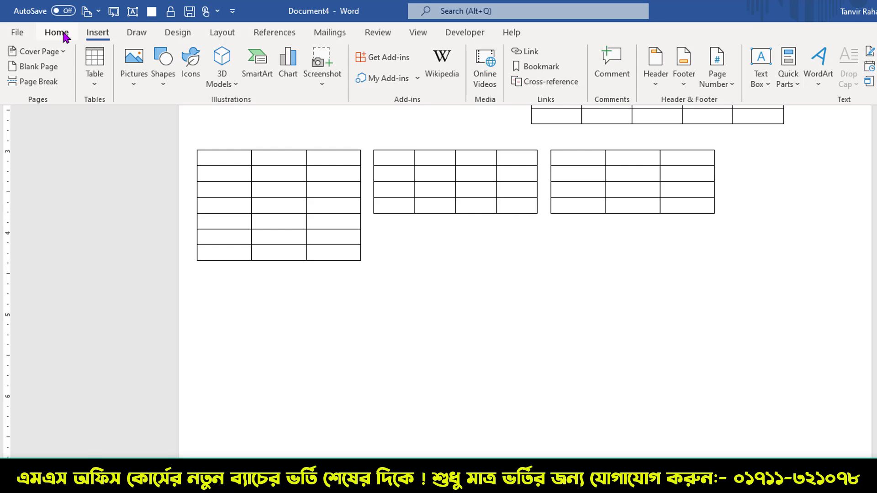
click(766, 65)
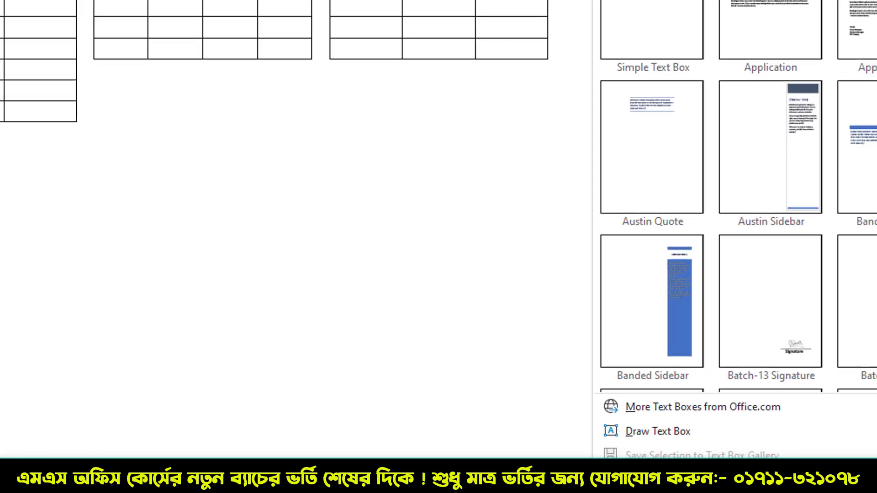
click(805, 492)
drag(240, 291, 757, 435)
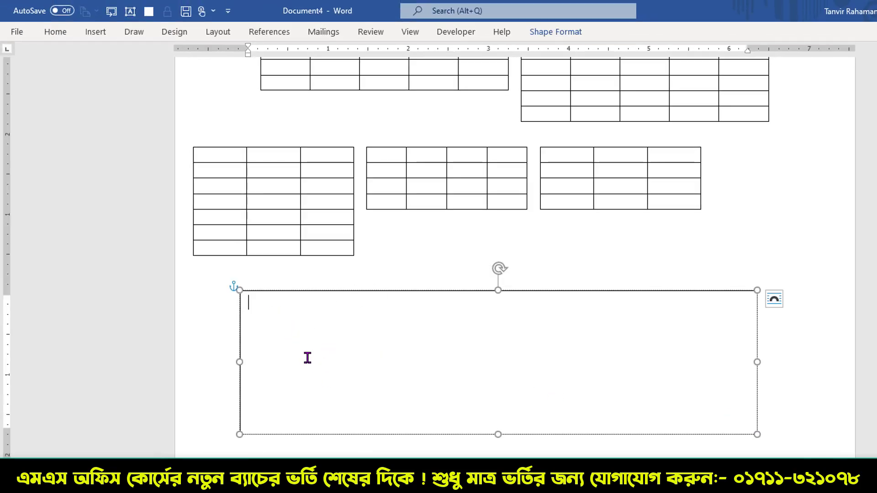
- Insert a table with three columns and one row inside the text box as an outer table
click(95, 32)
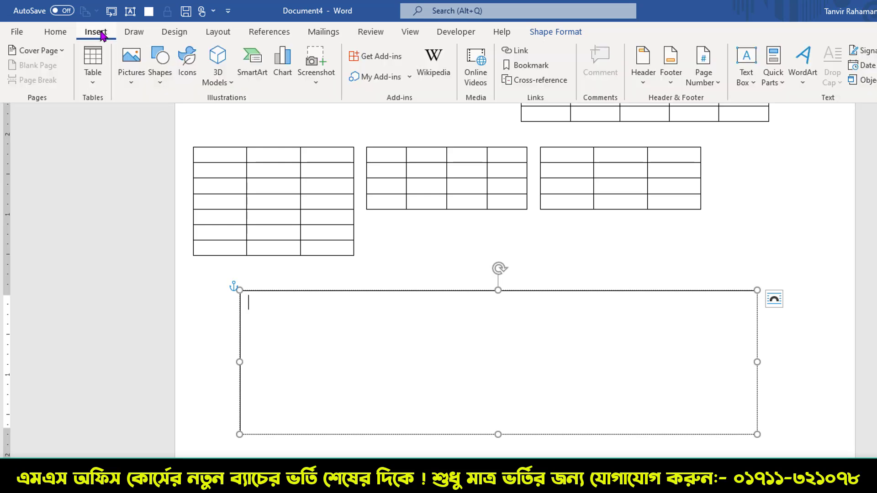
click(92, 75)
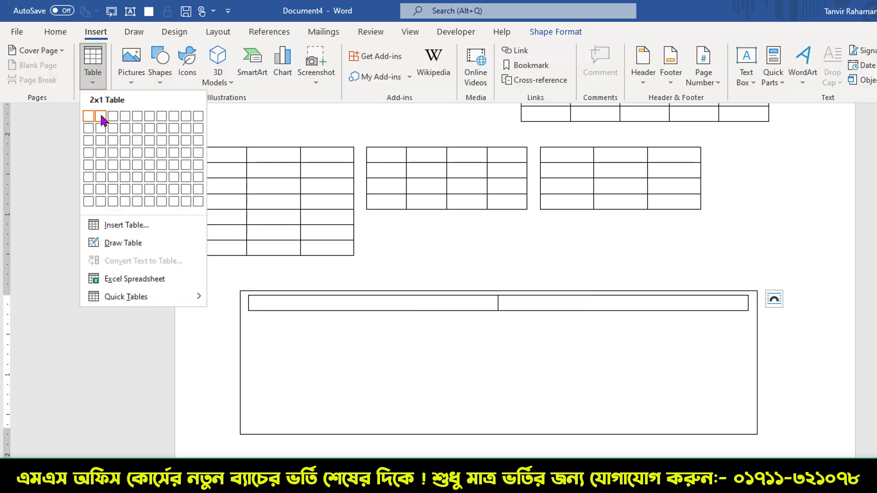
click(114, 117)
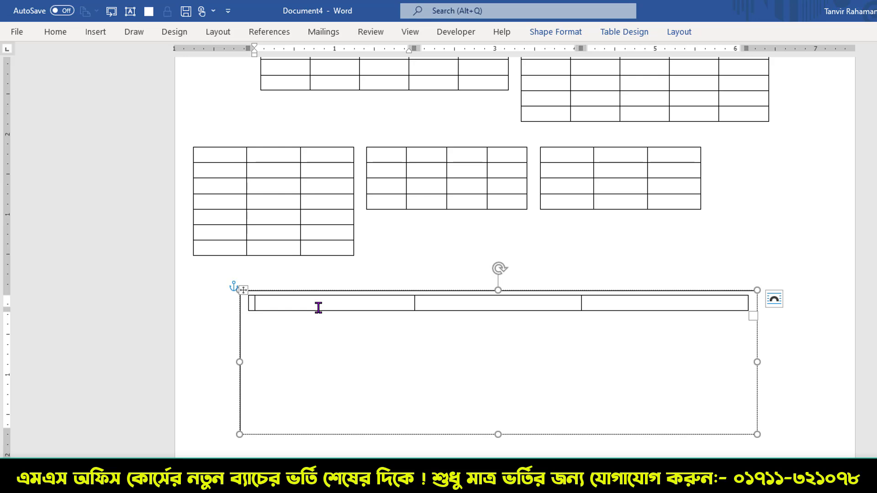
- Nest a table with two columns and five rows in the first cell of the text box's outer table
click(95, 32)
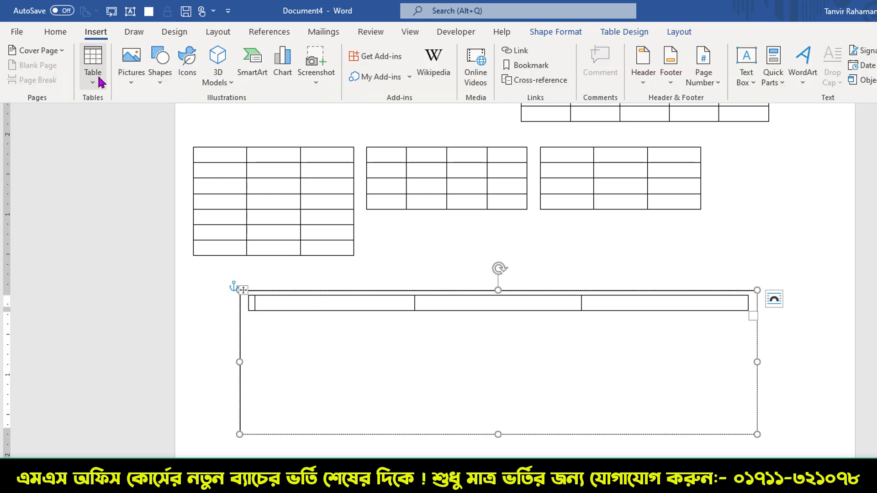
click(94, 60)
click(101, 166)
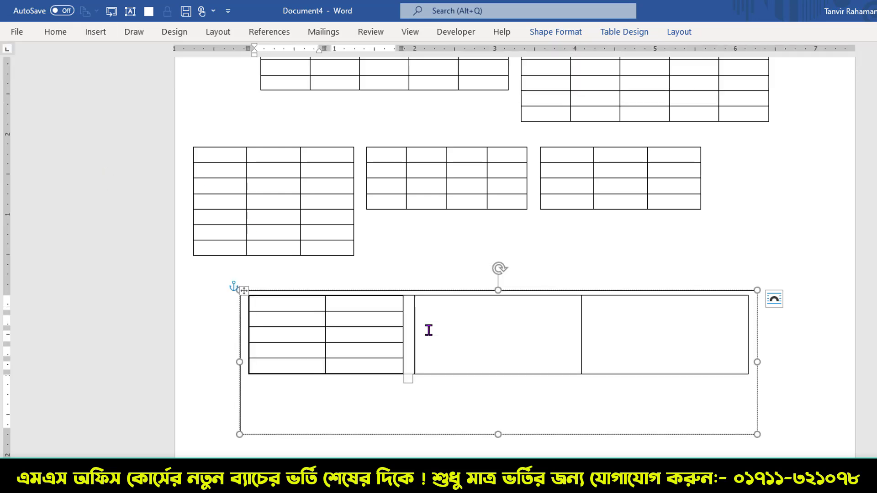
- Nest a table with three columns and four rows in the middle cell of the text box's outer table
click(103, 32)
click(93, 59)
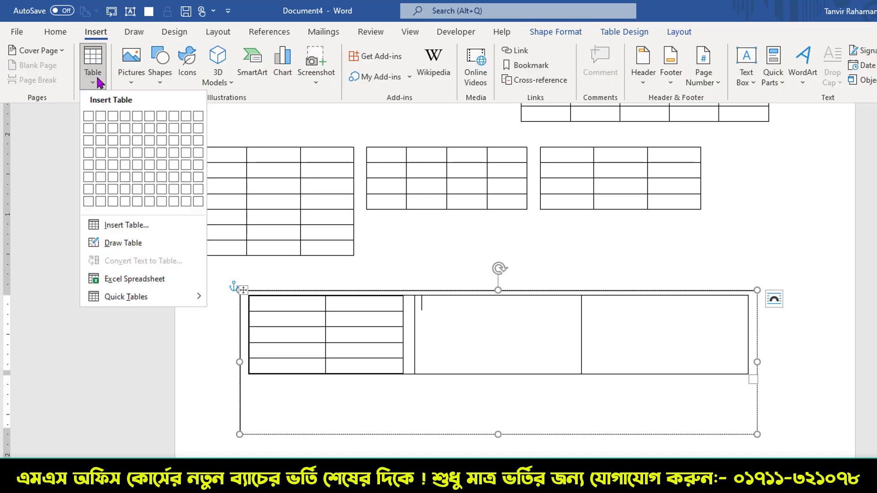
click(111, 152)
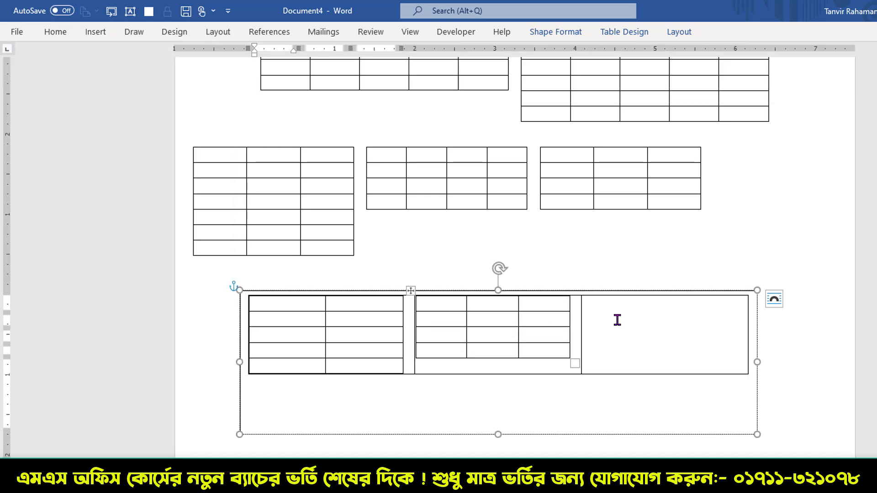
- Nest a table with three columns and four rows in the last cell of the text box's outer table
click(95, 32)
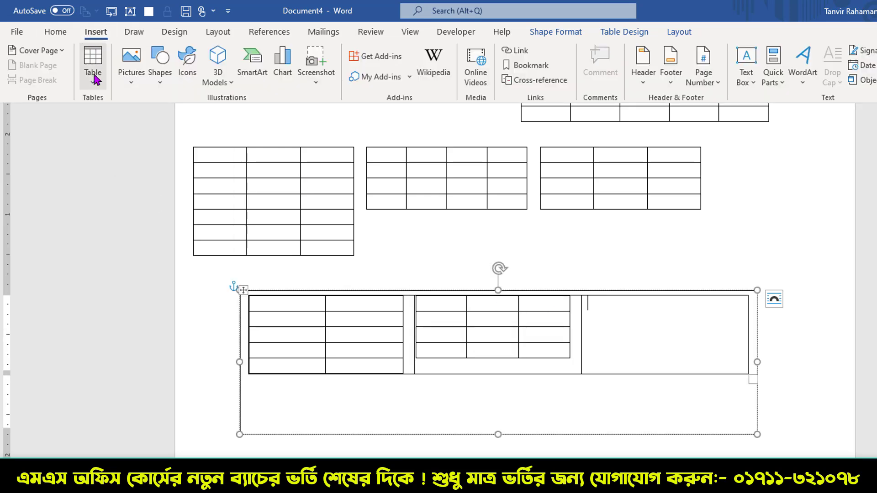
click(92, 58)
click(118, 155)
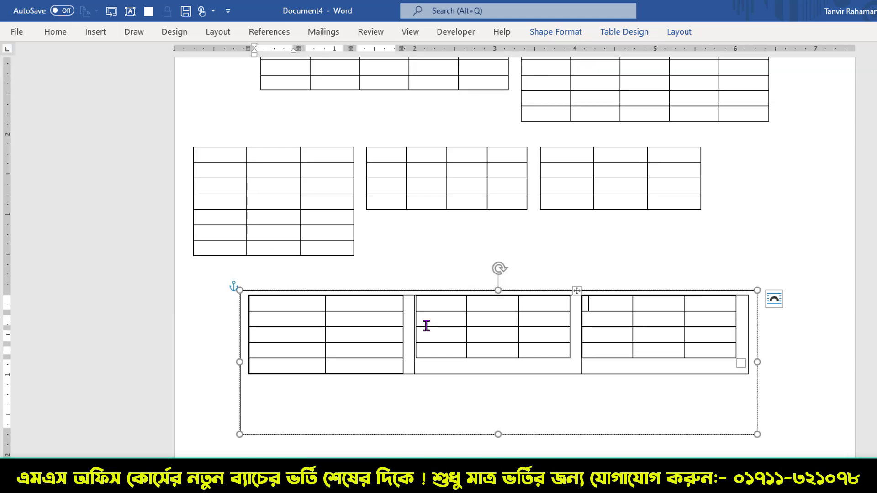
- Extend the text box slightly on its left side and remove all borders from the outer table inside it
click(252, 303)
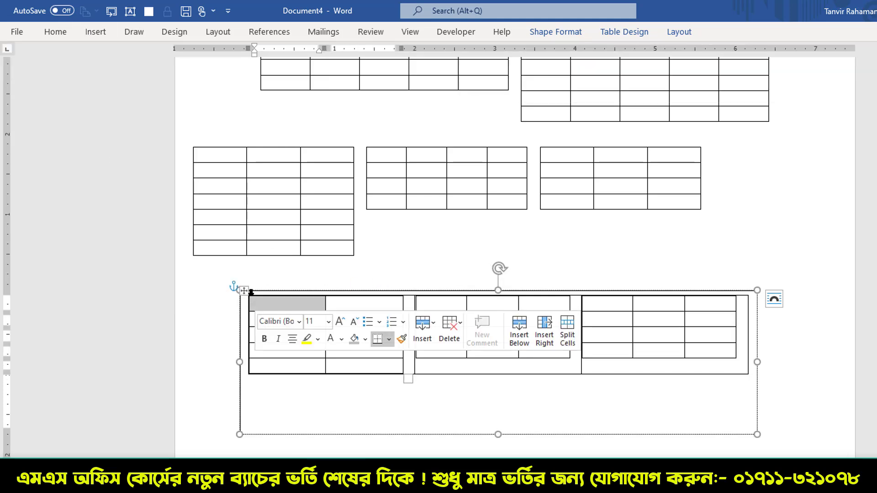
click(248, 291)
click(279, 308)
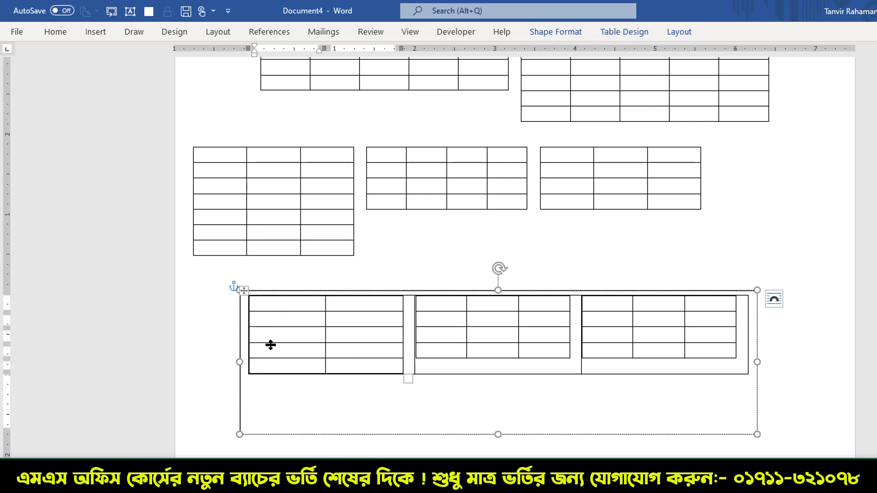
click(220, 305)
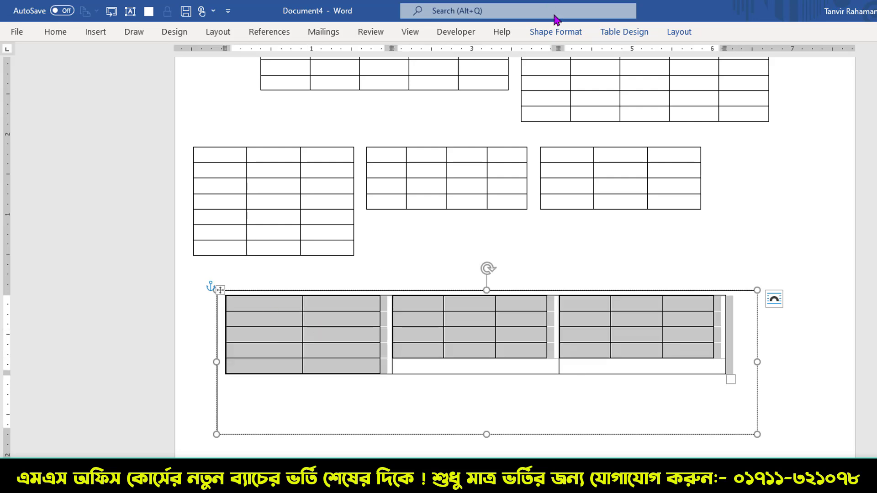
click(633, 33)
click(641, 55)
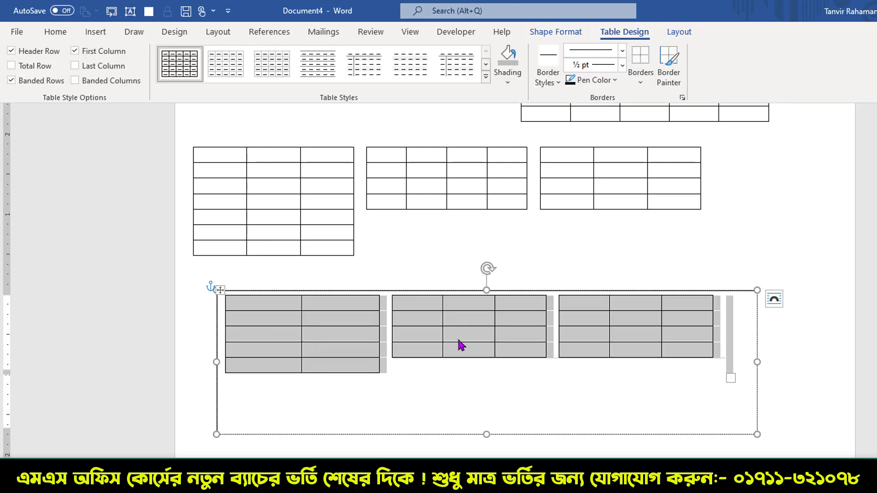
click(446, 367)
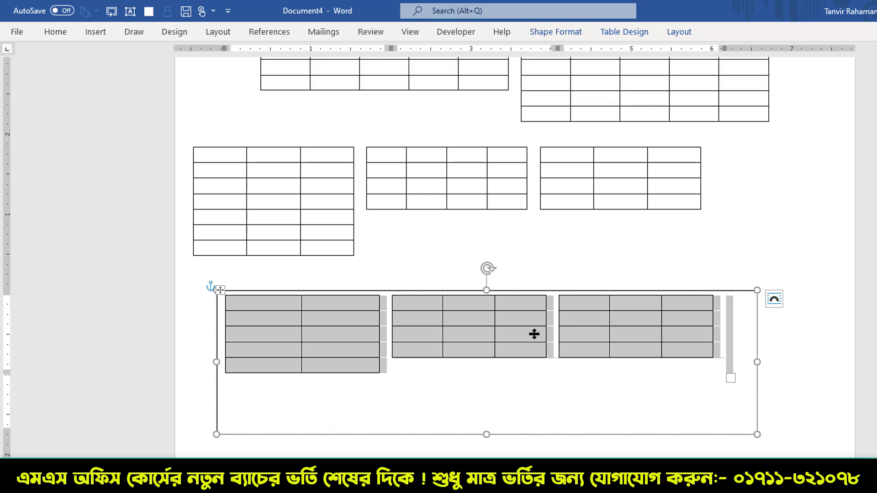
- Remove the fill and outline from the text box that holds the three nested tables
click(508, 435)
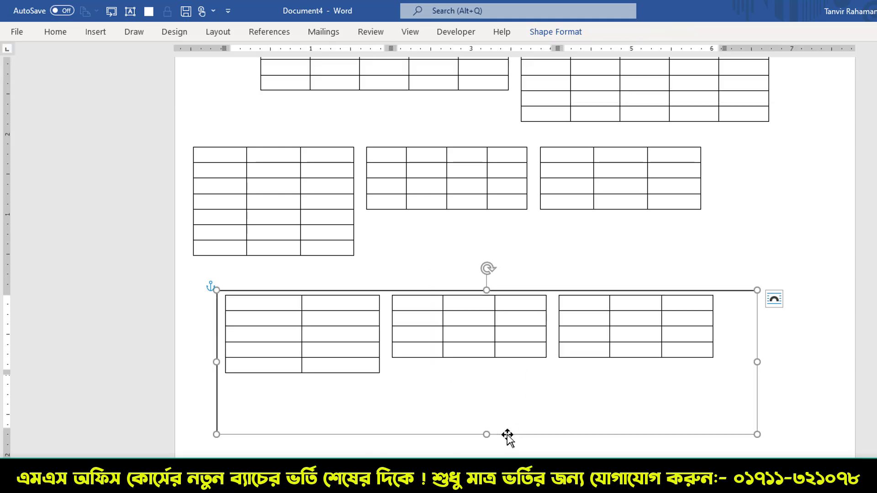
click(534, 33)
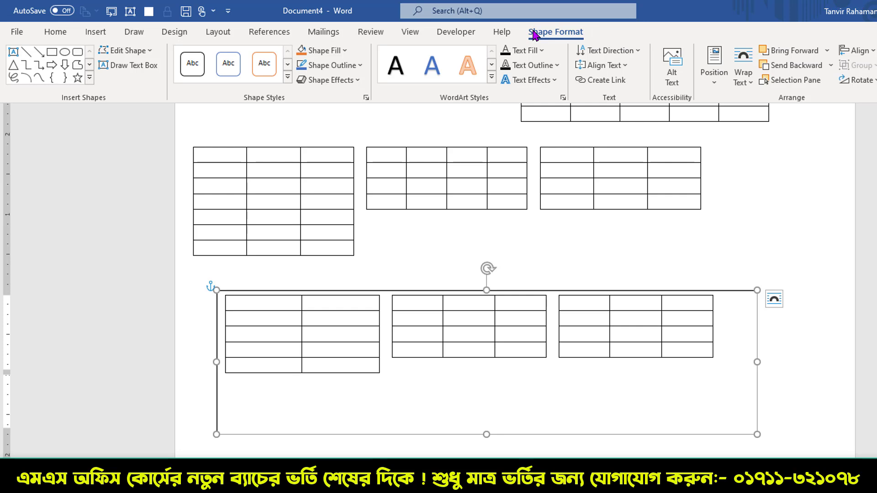
click(338, 51)
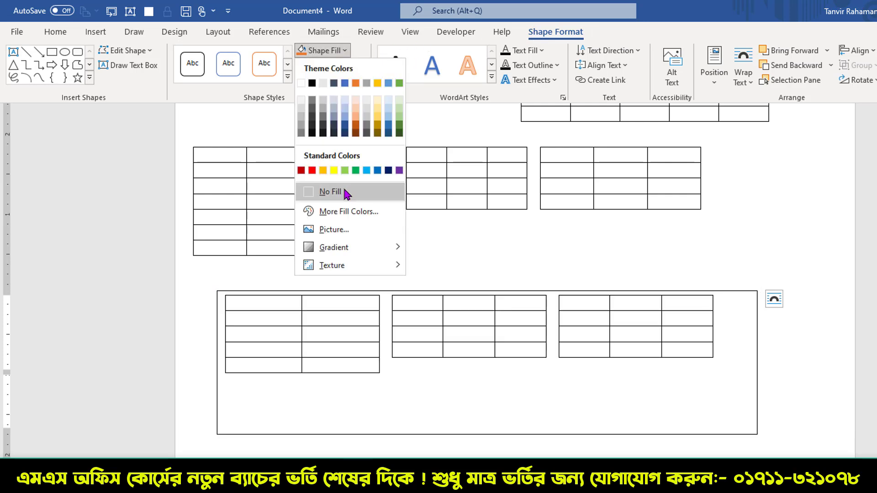
click(346, 194)
click(351, 65)
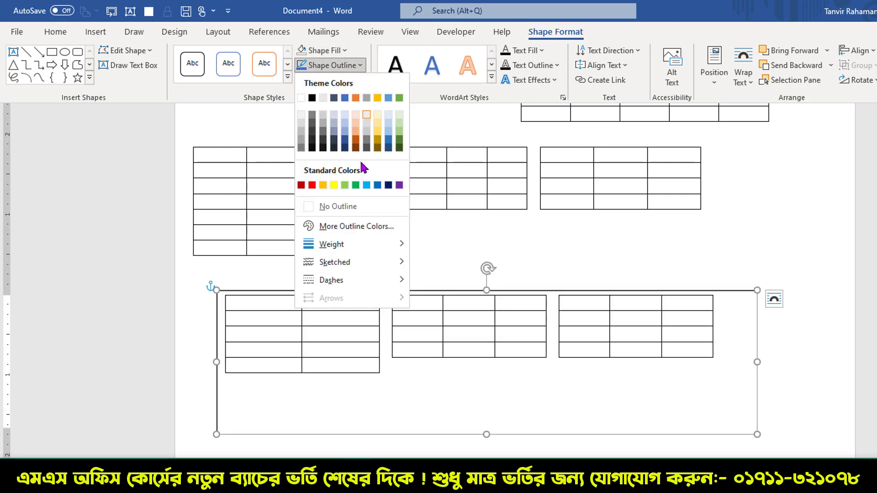
click(352, 206)
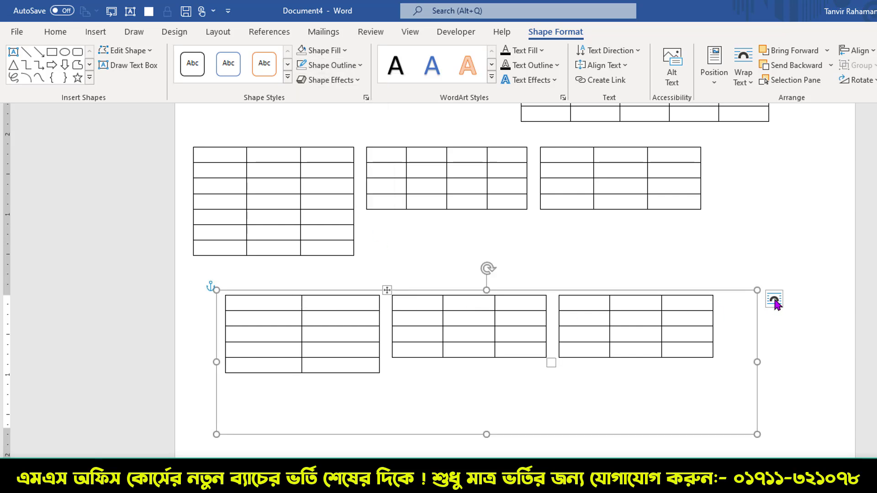
- Check the text box's wrapping options and move it with its tables further down and slightly right on the page
click(774, 300)
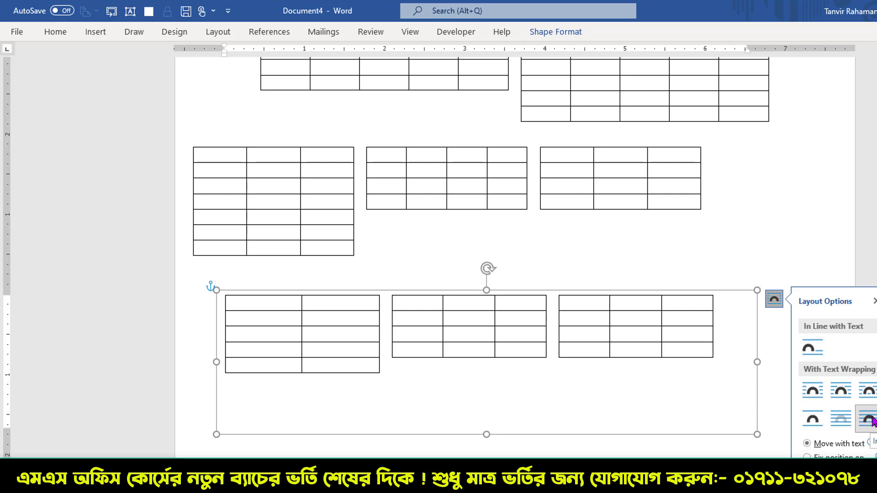
click(643, 391)
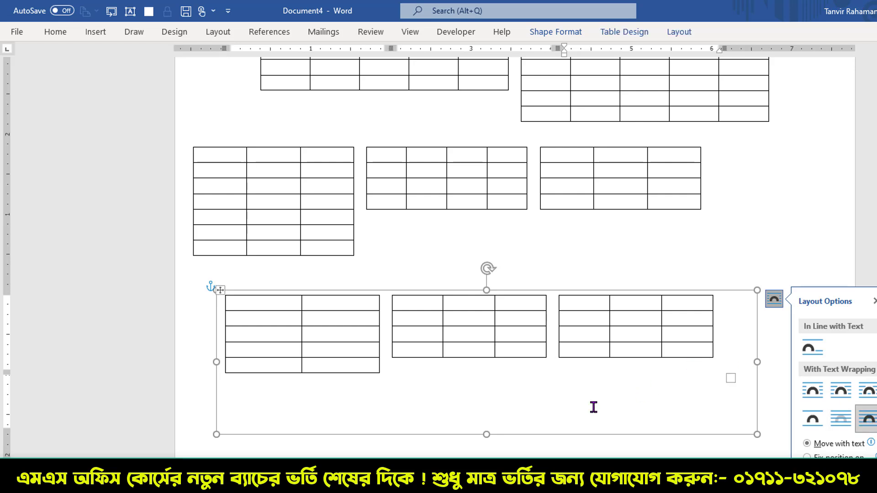
drag(516, 290, 549, 318)
click(562, 274)
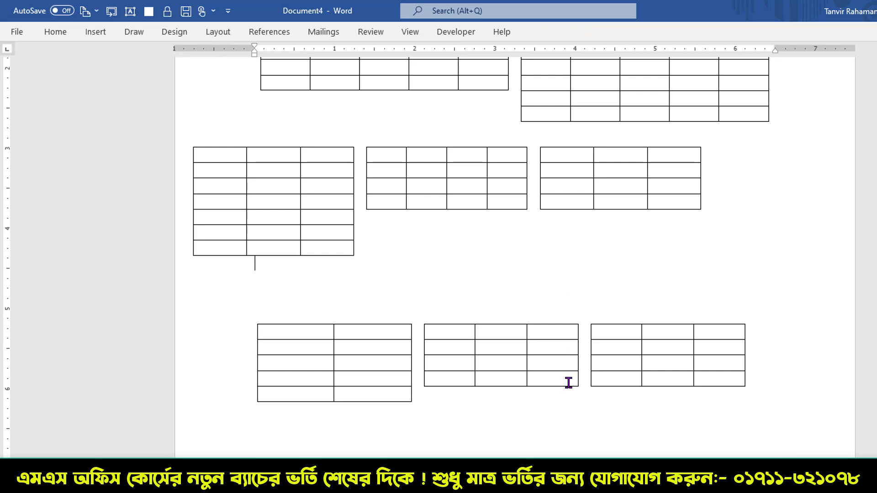
click(550, 332)
drag(554, 315, 565, 351)
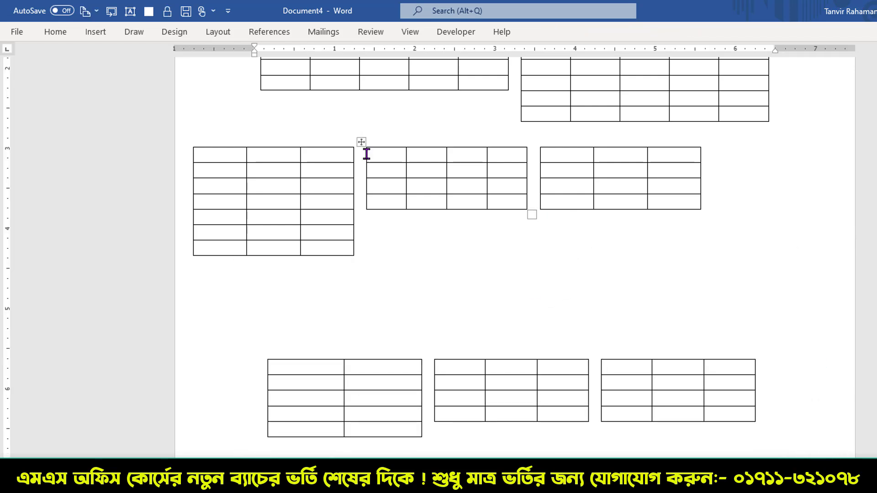
- Move the seven-row, three-column table from the middle row of tables into the second cell of the Tanvir Academy 1 table's last row
drag(188, 142, 308, 69)
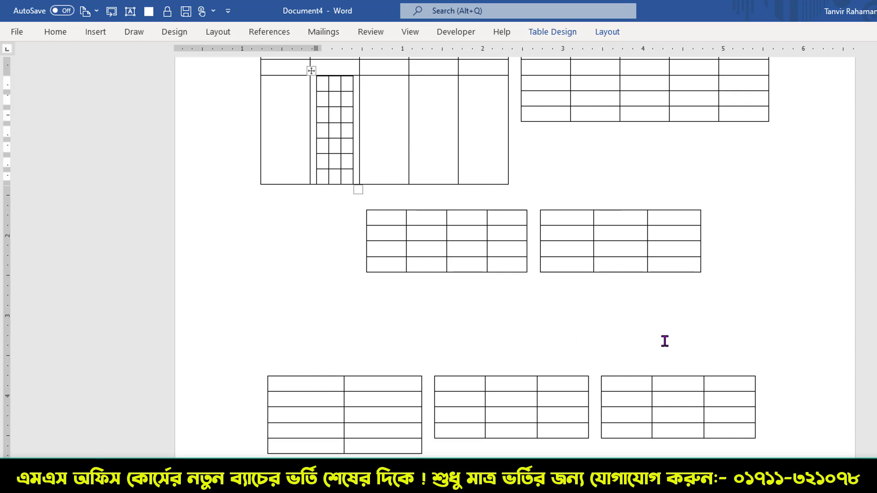
click(477, 393)
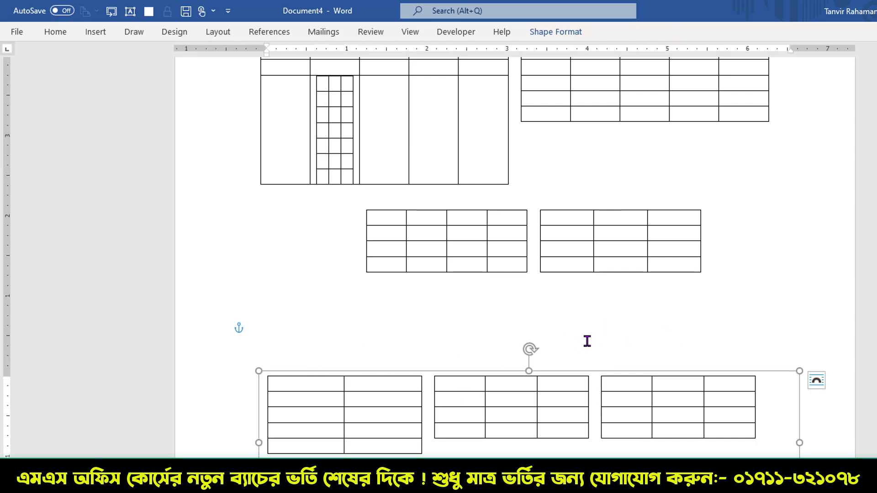
scroll(587, 341, up, 1)
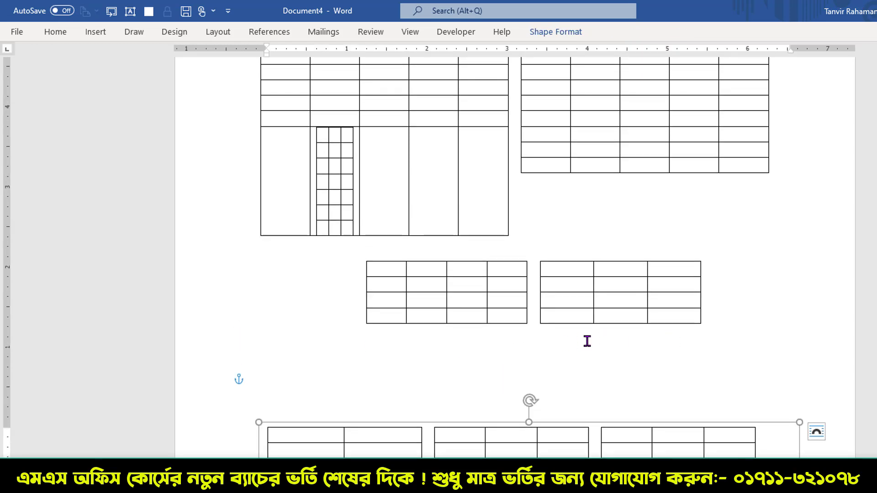
scroll(587, 341, up, 4)
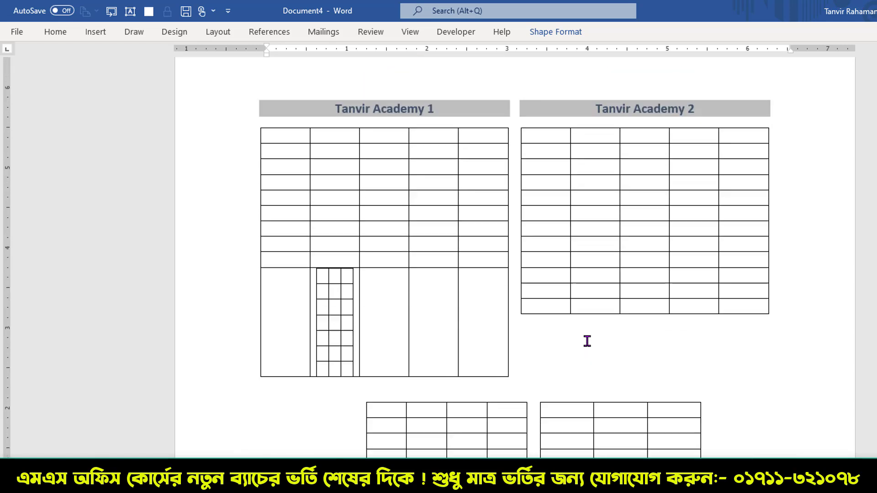
scroll(586, 341, down, 4)
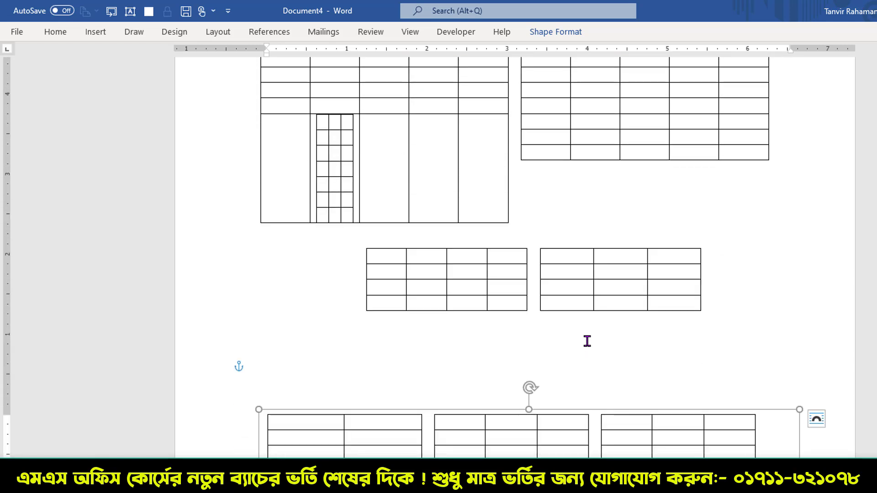